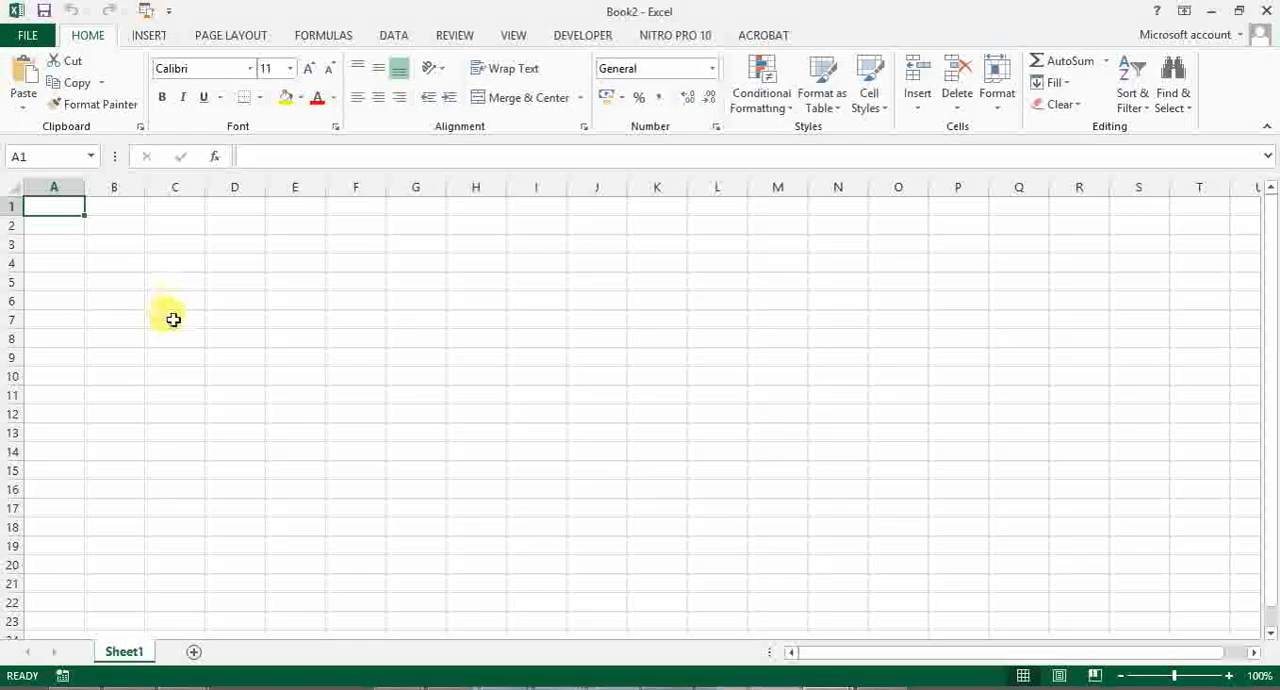
- Paste the copied Theta and Vout formula headings starting at C4 and widen columns C and D
click(163, 265)
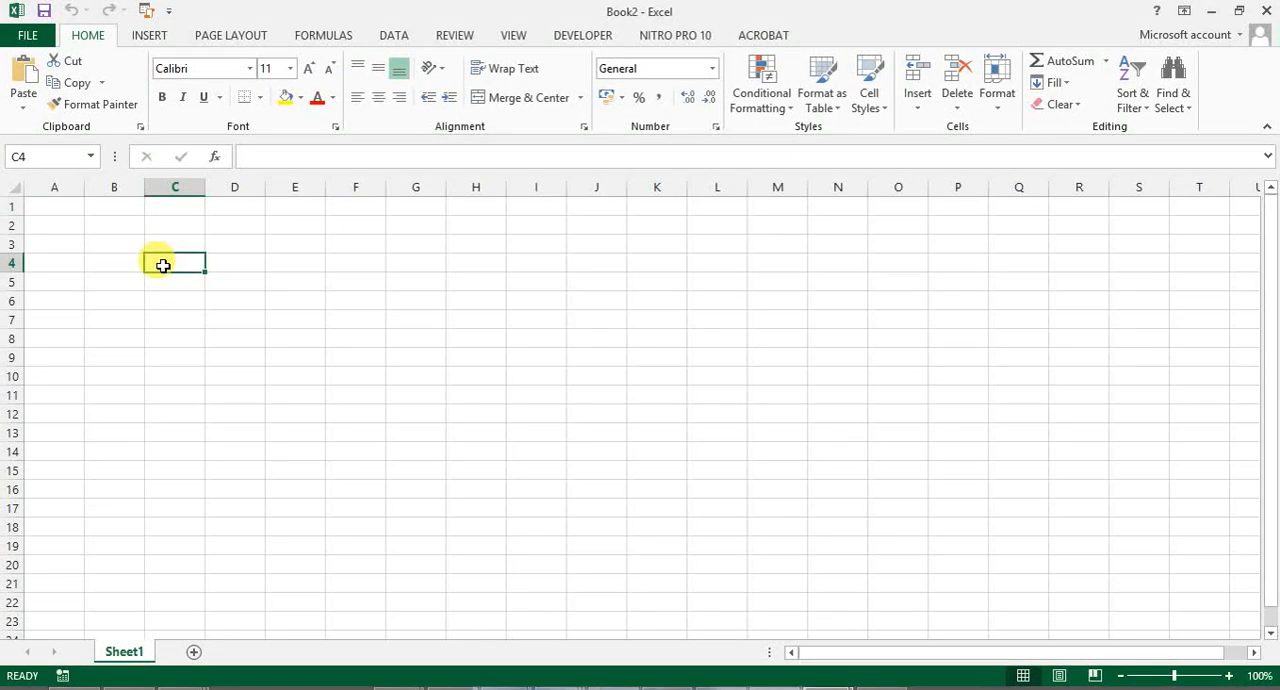
text(Theta	Vout = ( 5 + 5 sin (radians(θ )))x256/10)
click(223, 338)
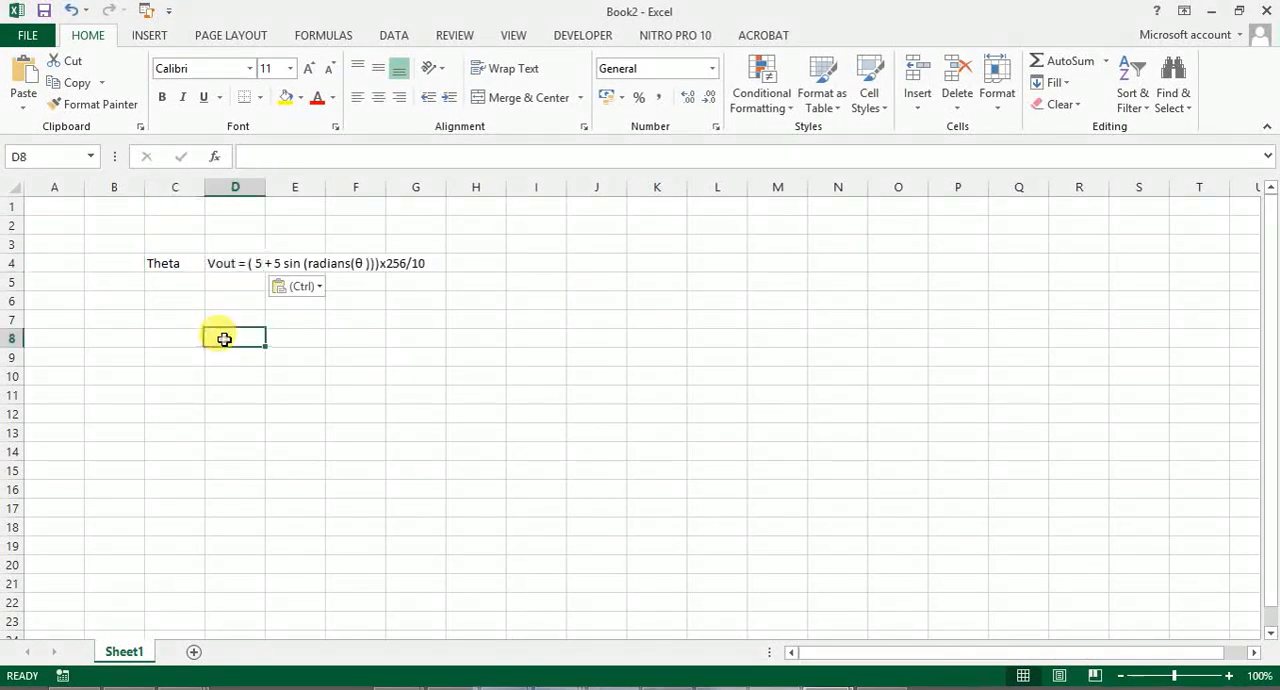
click(178, 266)
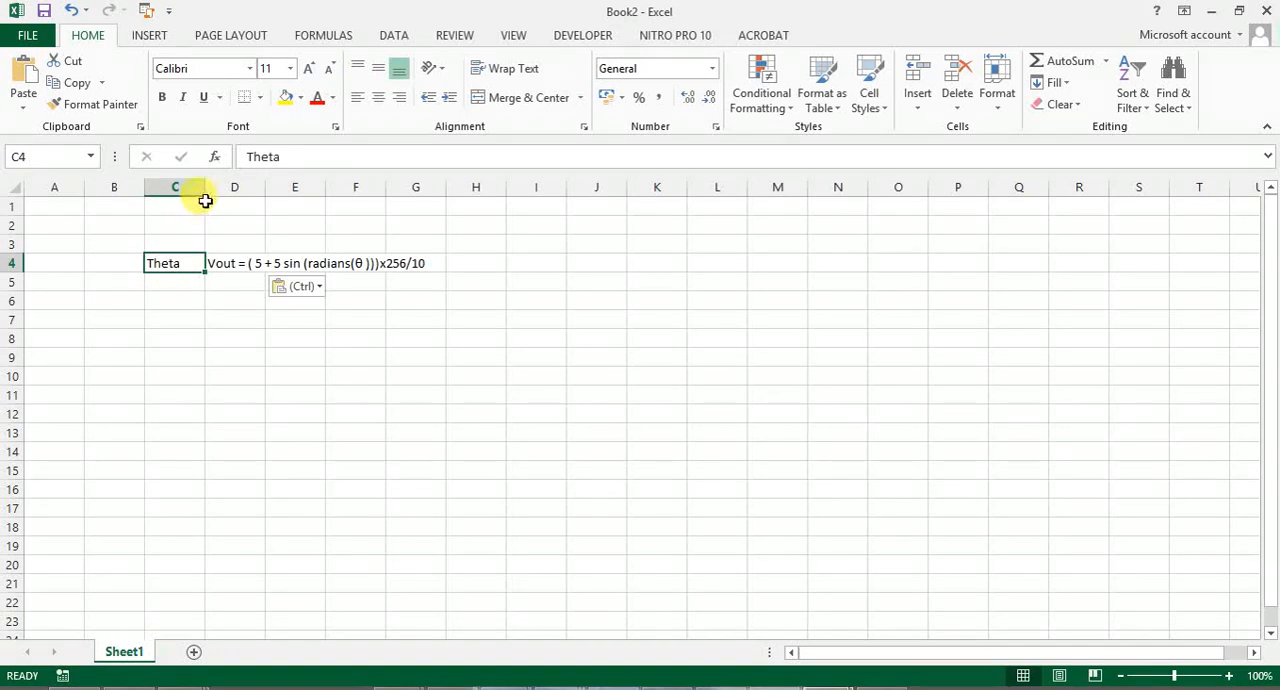
drag(206, 191, 366, 189)
click(320, 299)
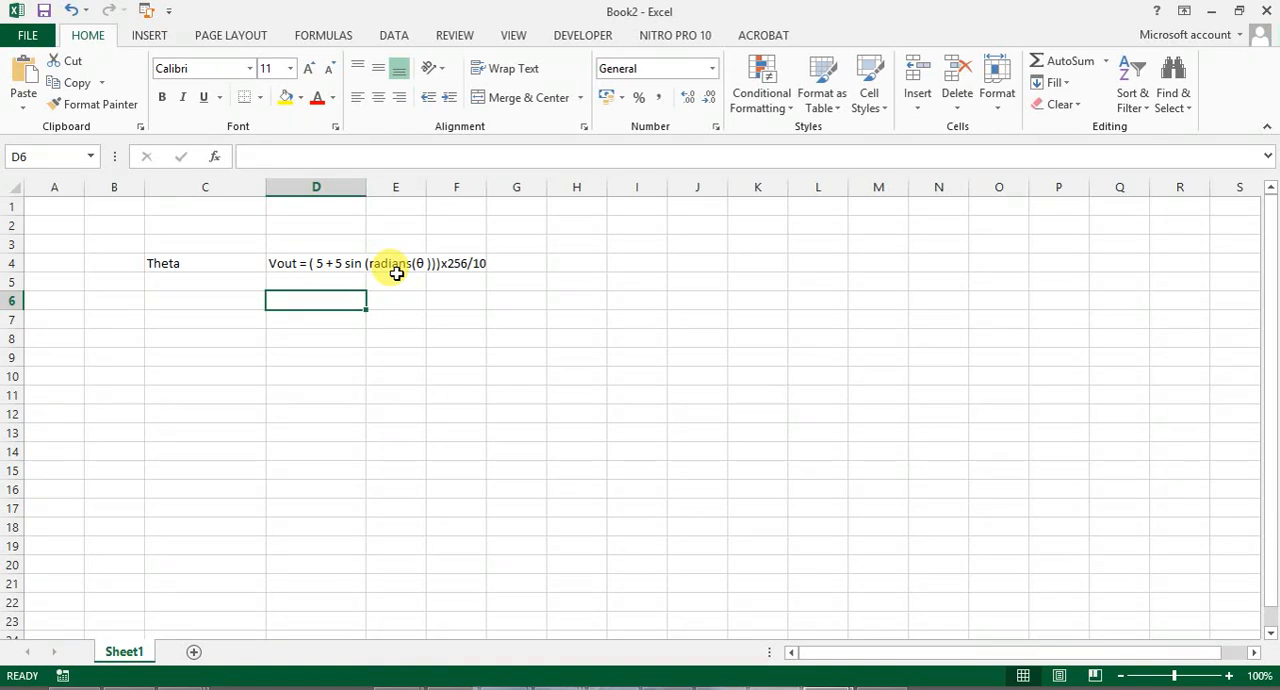
- Enter the first two Theta values, 0 in C5 and 5 in C6
click(217, 286)
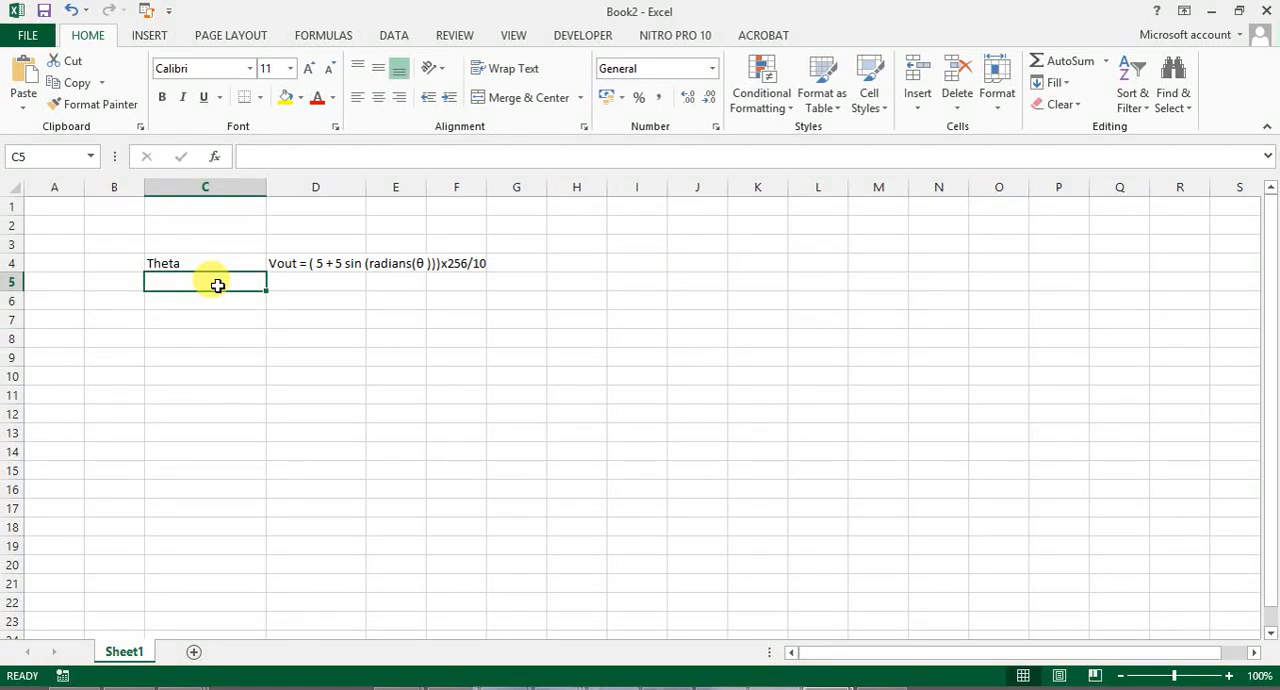
text(0)
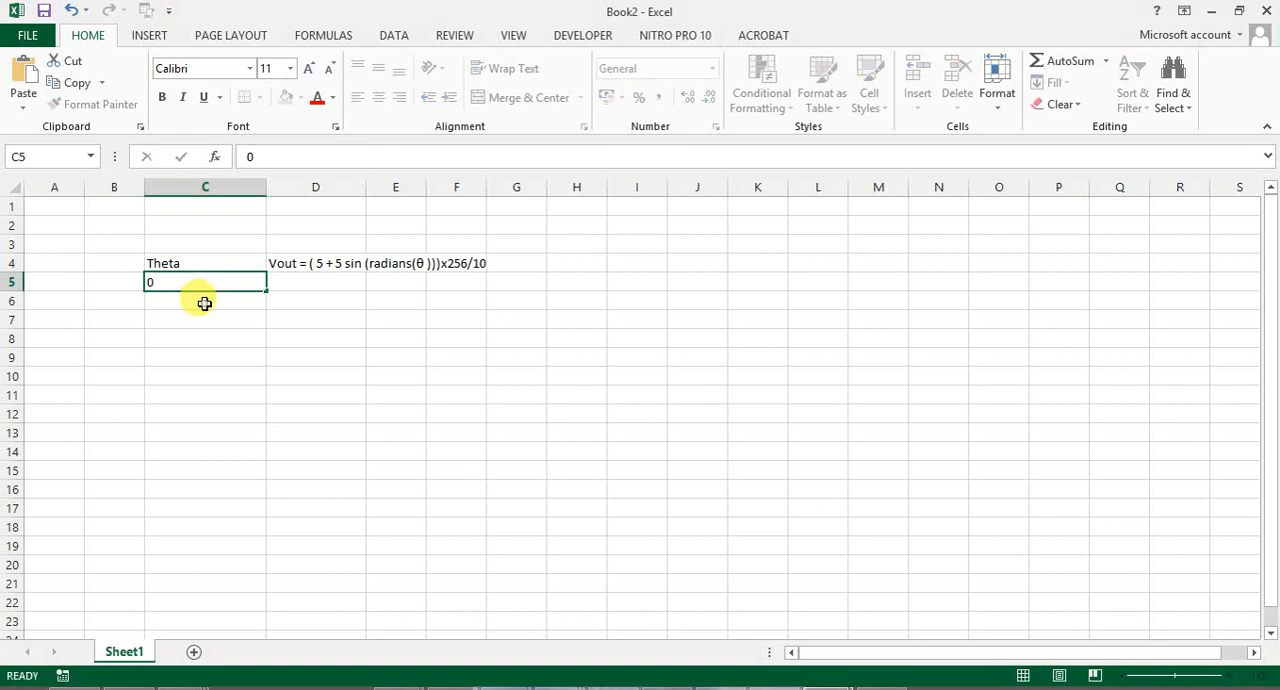
key(Return)
text(5)
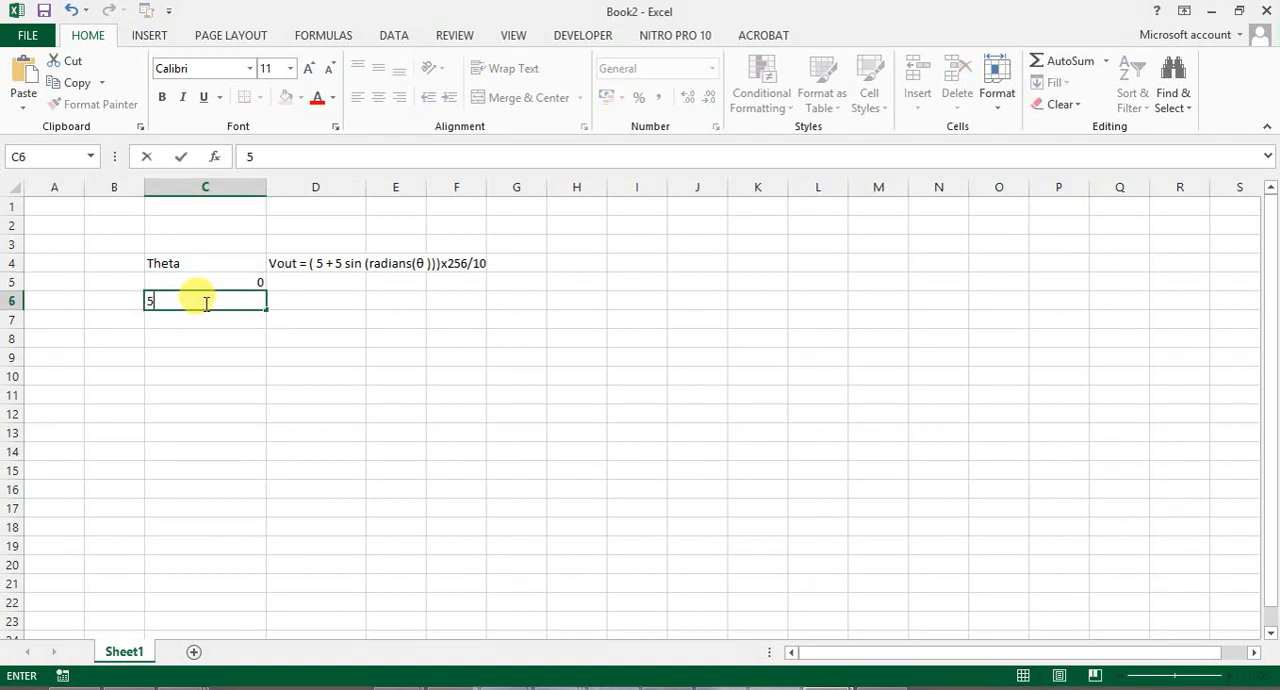
click(267, 353)
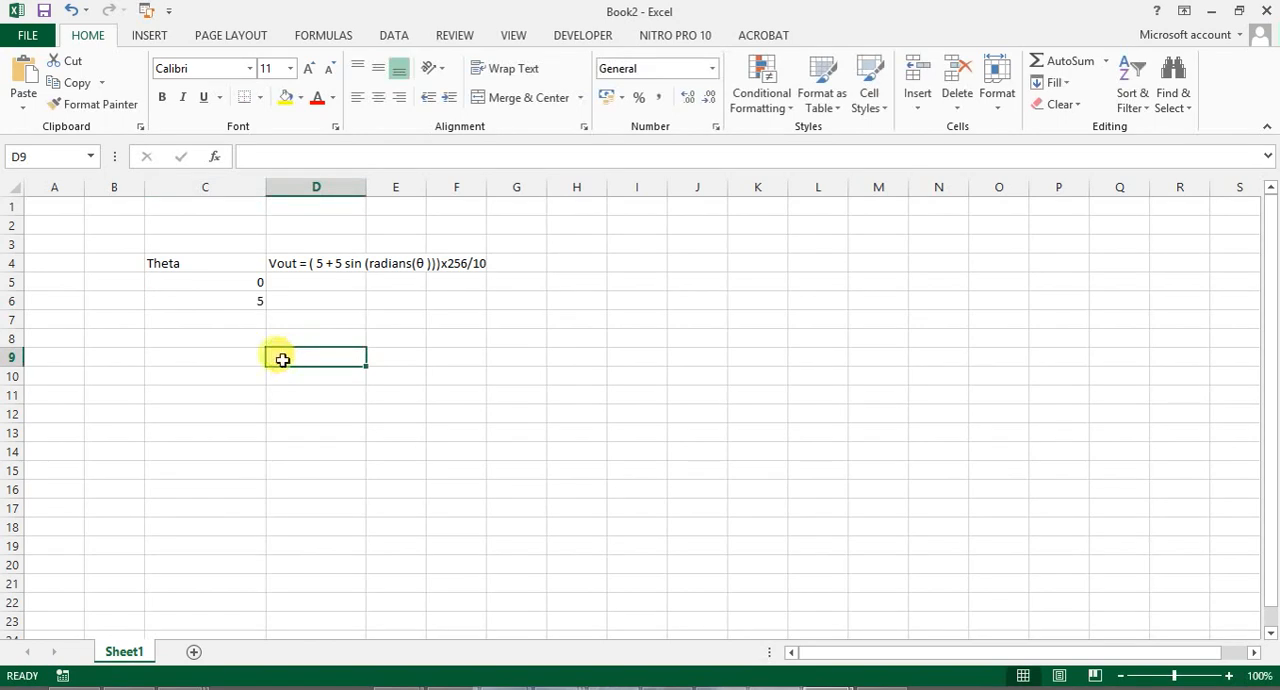
- Extend the Theta series from C5:C6 down to 360 in C77 and centre the values
mouse_move(242, 285)
mouse_down()
mouse_move(247, 305)
mouse_move(278, 317)
mouse_move(254, 304)
mouse_up()
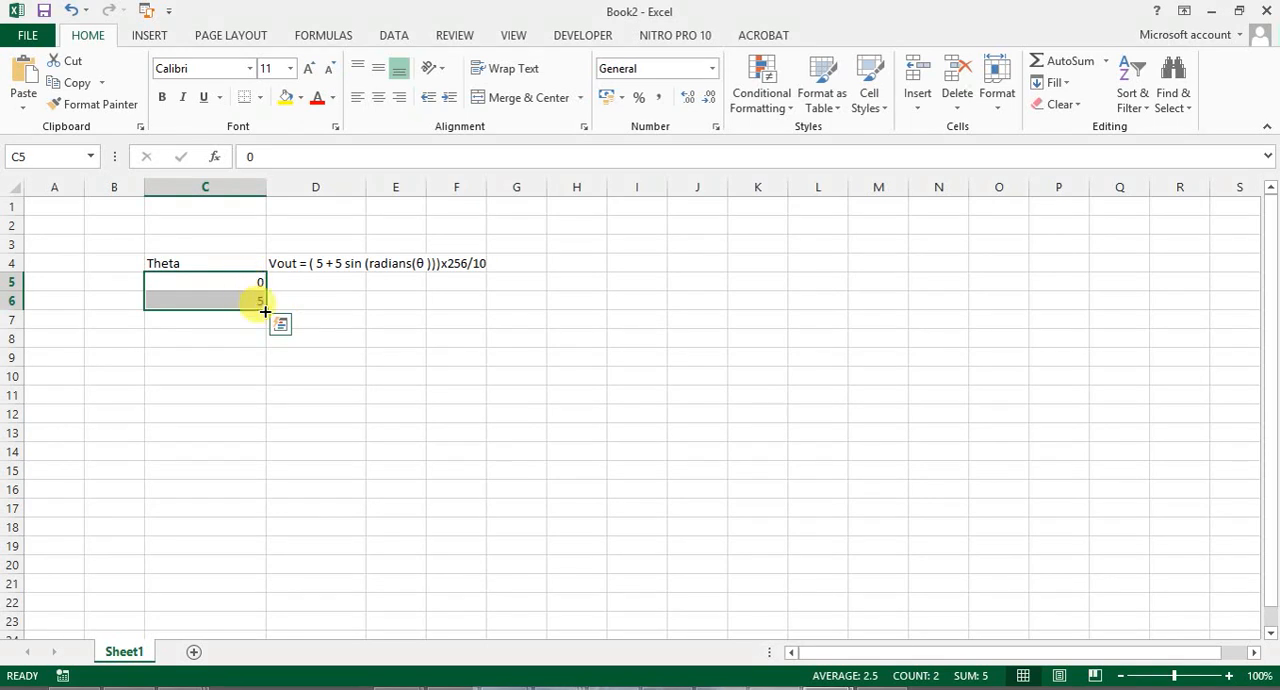
drag(264, 310, 245, 637)
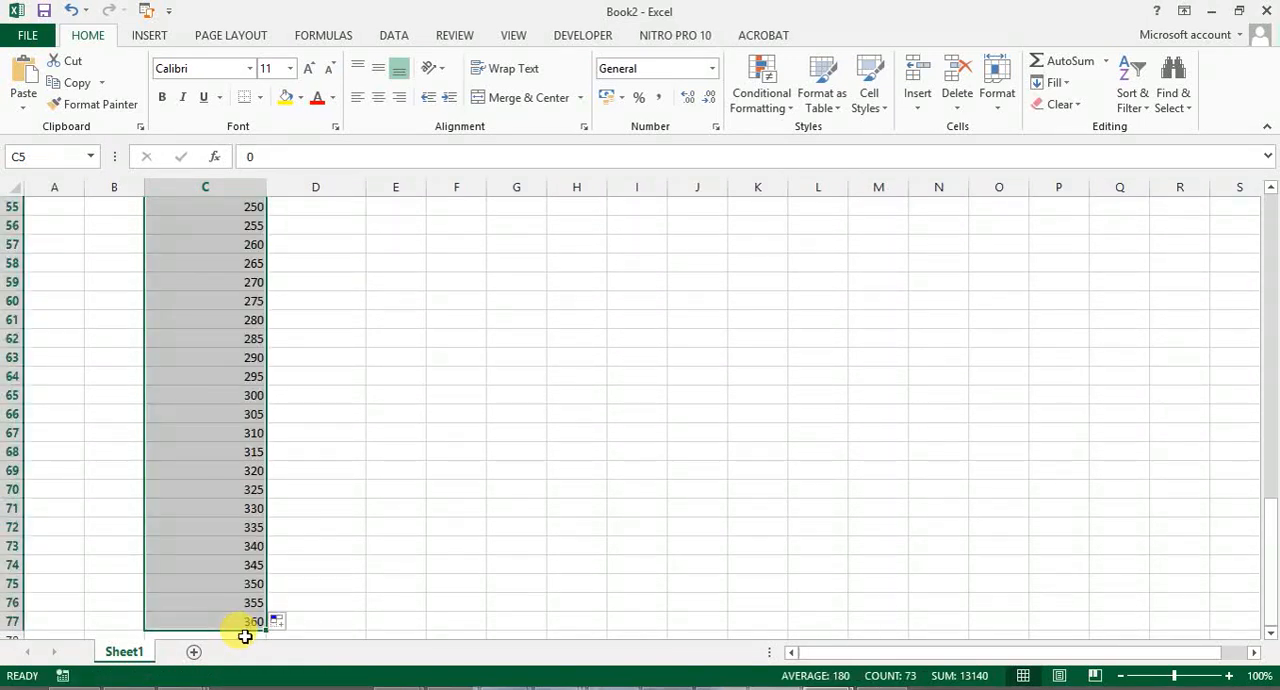
click(378, 97)
click(534, 360)
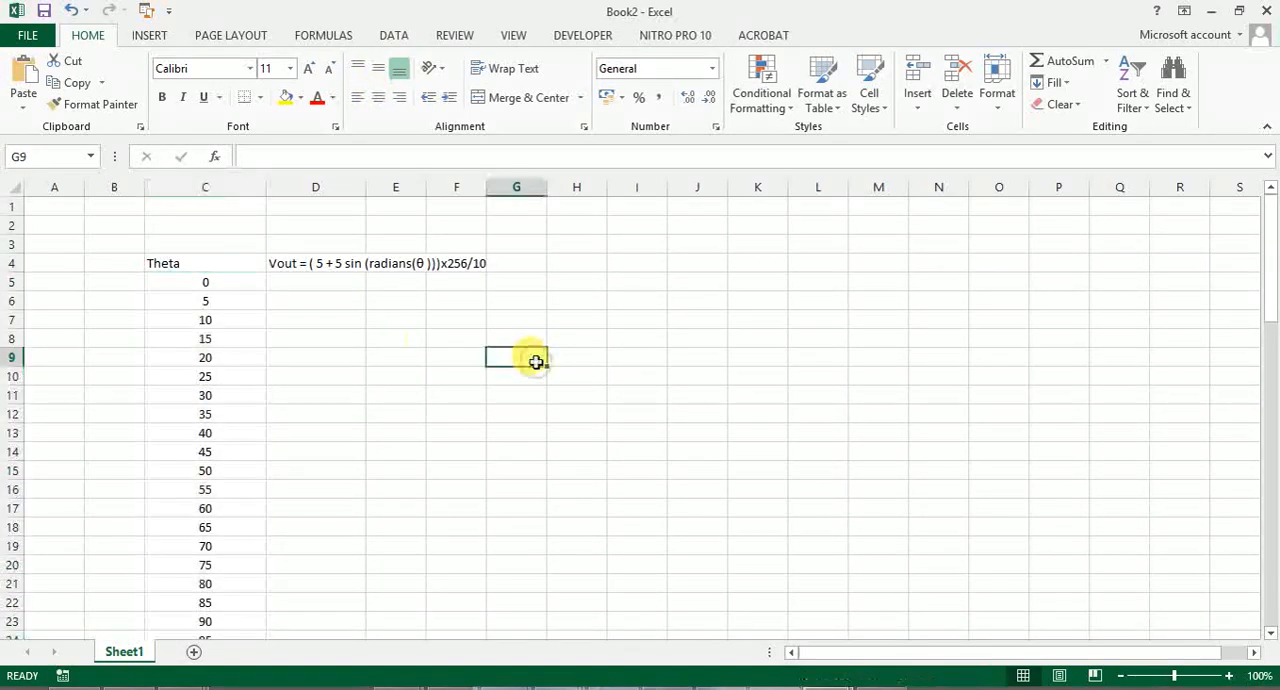
click(223, 299)
click(226, 319)
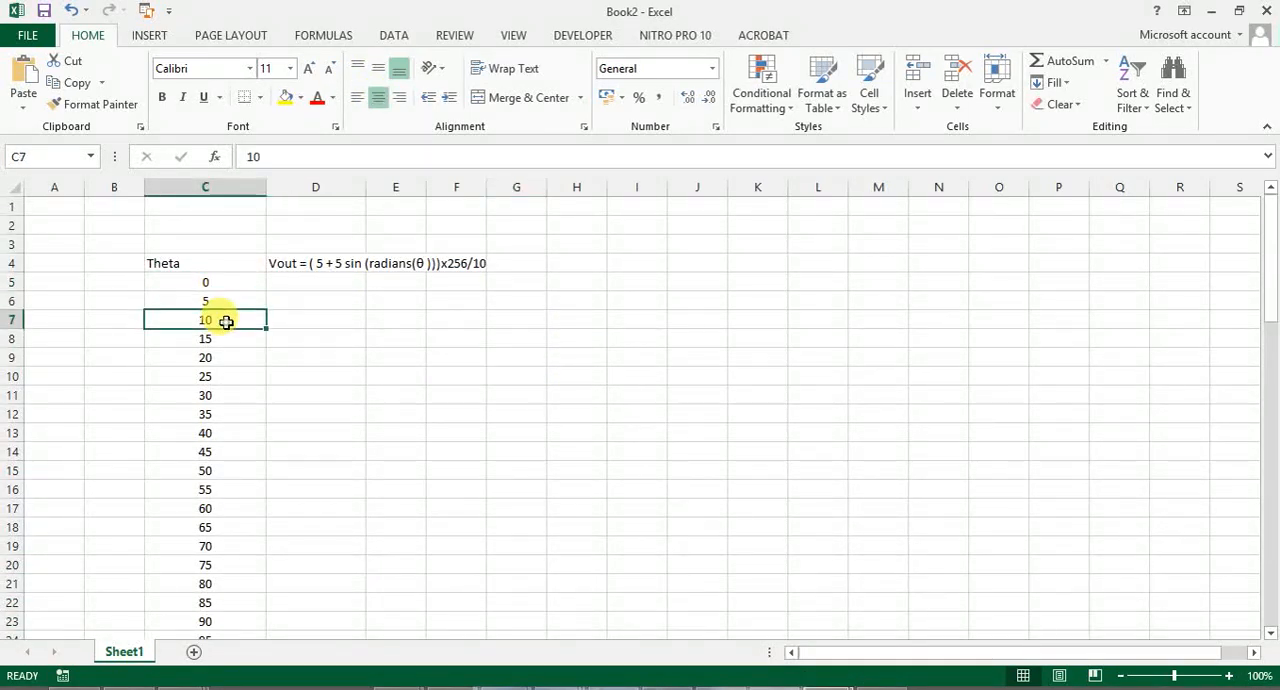
click(226, 340)
click(223, 357)
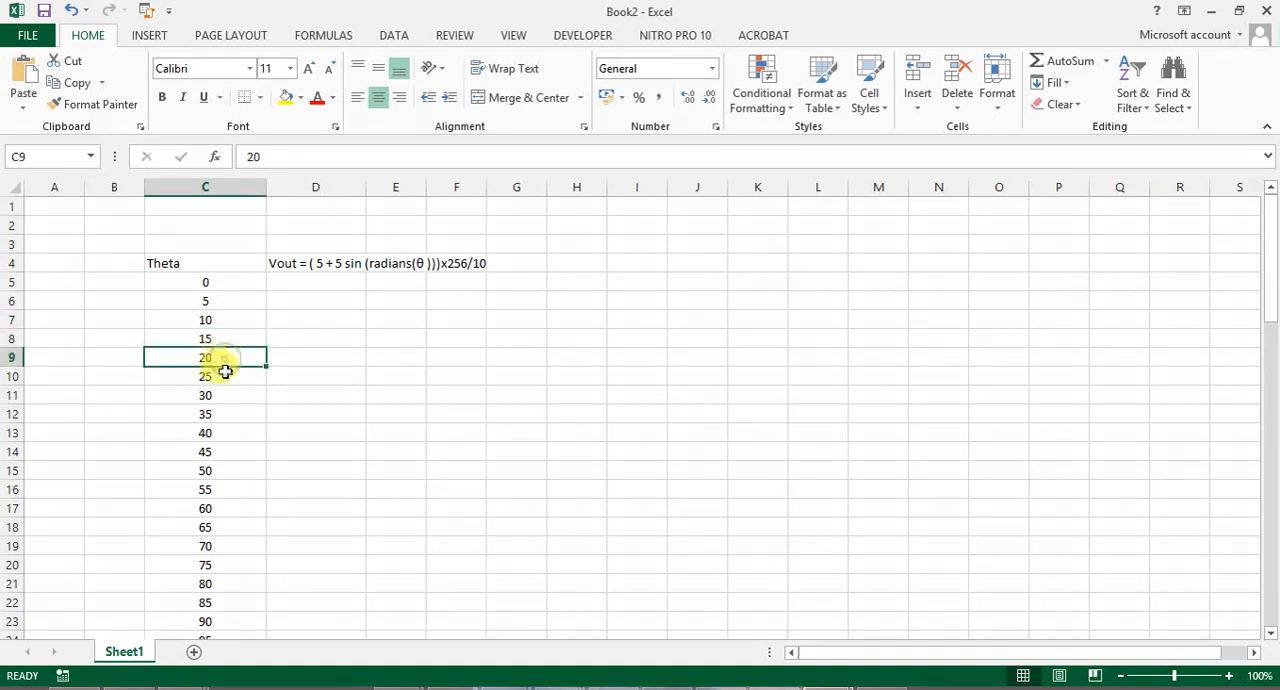
click(224, 378)
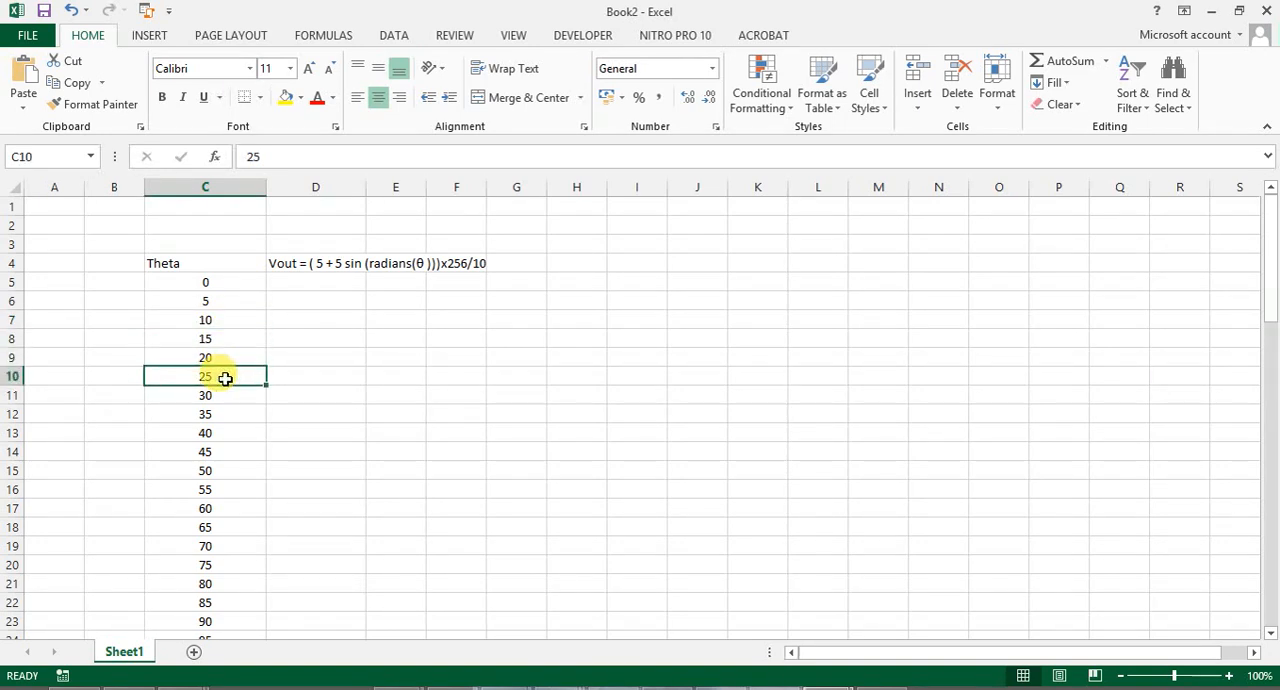
click(335, 281)
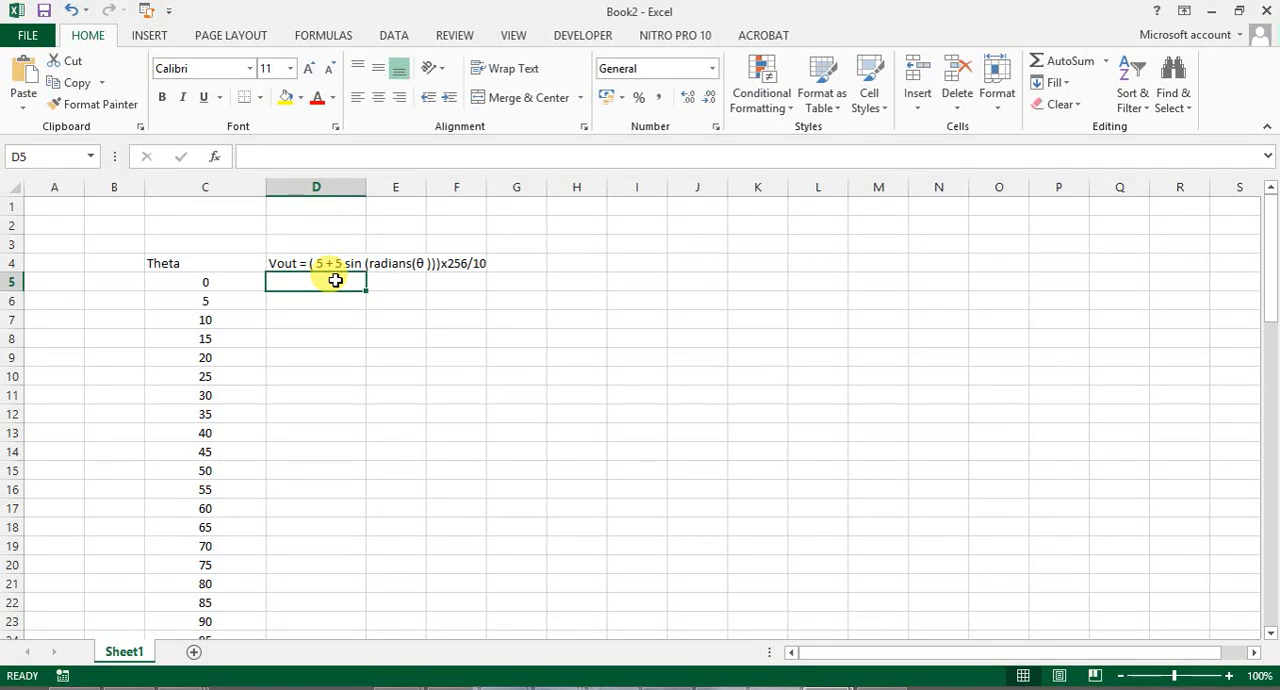
click(281, 262)
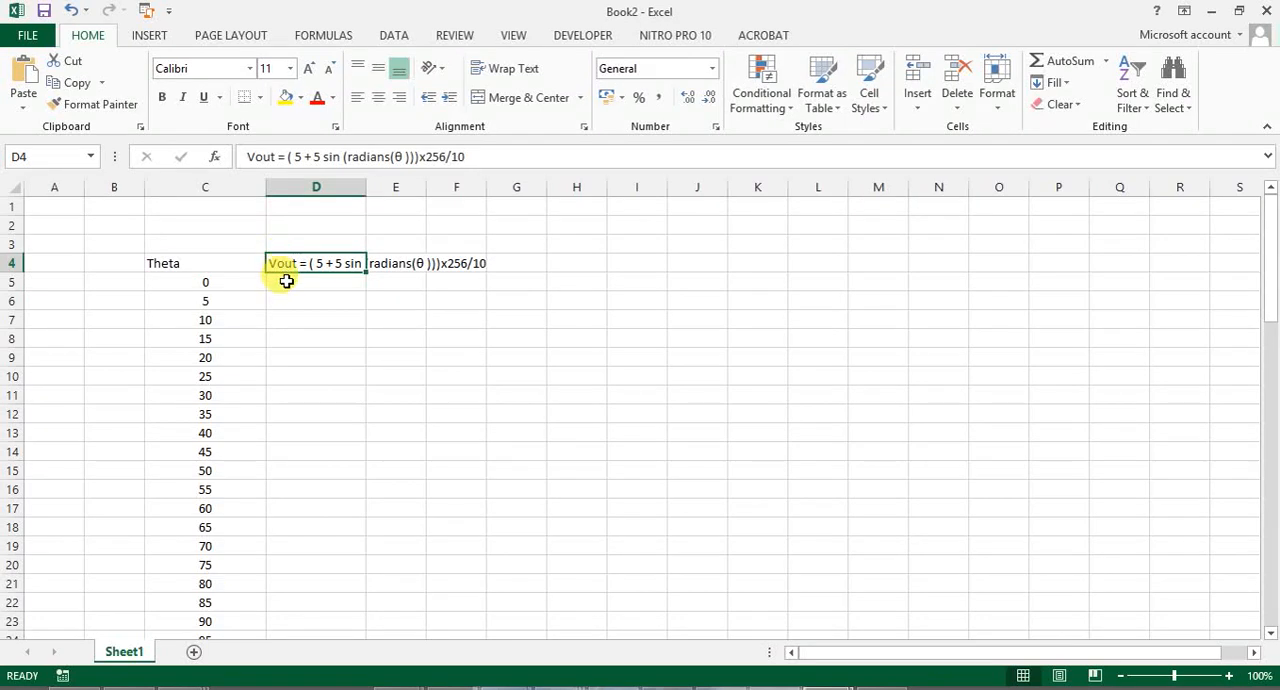
- Enter the Vout formula =(5 + 5 *sin(radians(C5)))*25.6 in D5, referencing the first Theta value
click(286, 282)
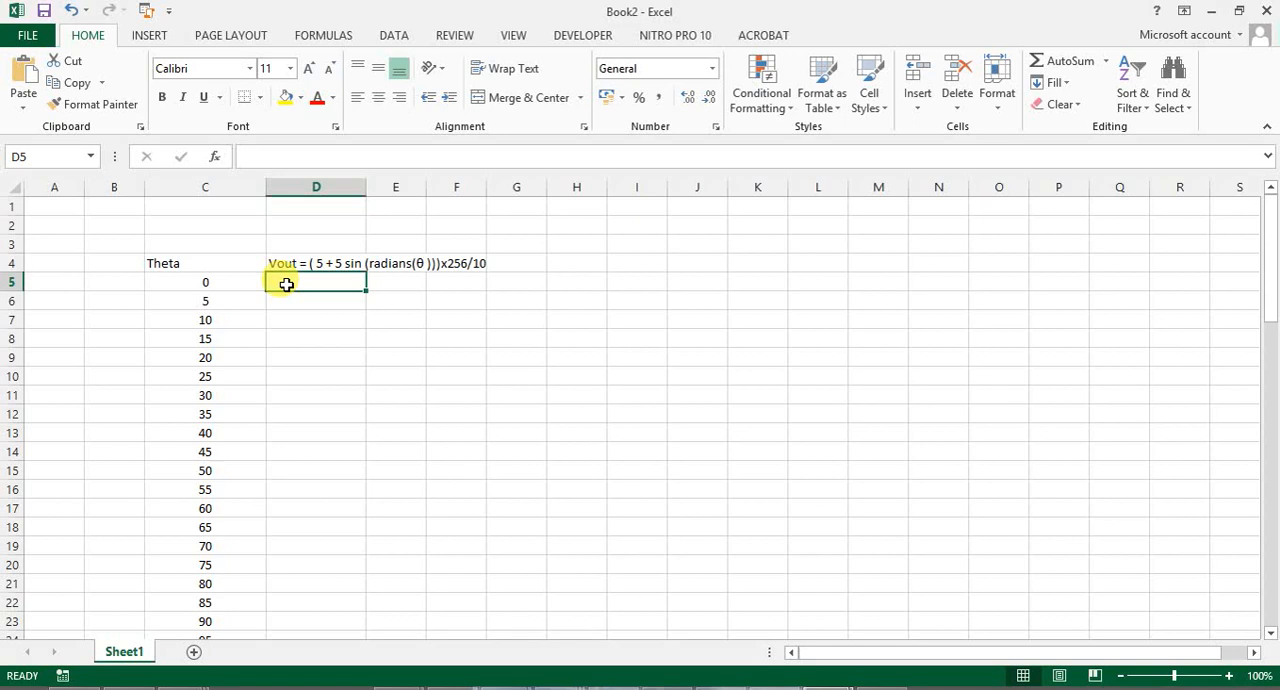
text(=)
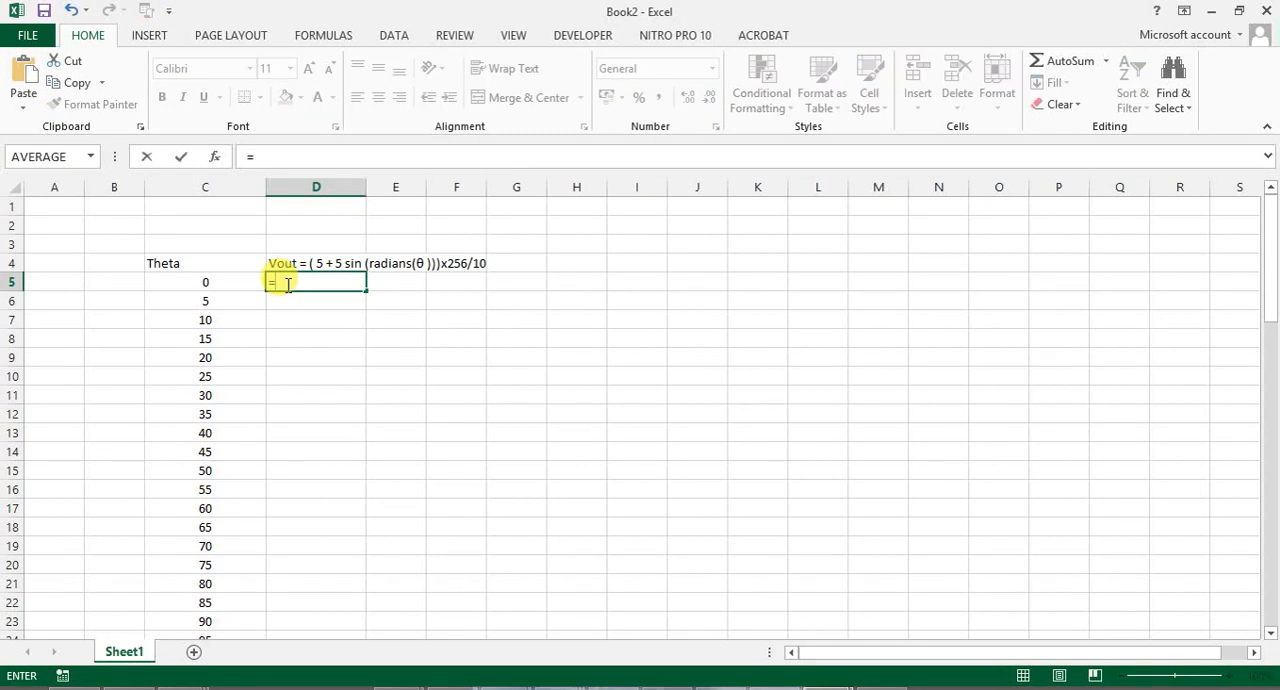
text((5 + 5)
text(sin)
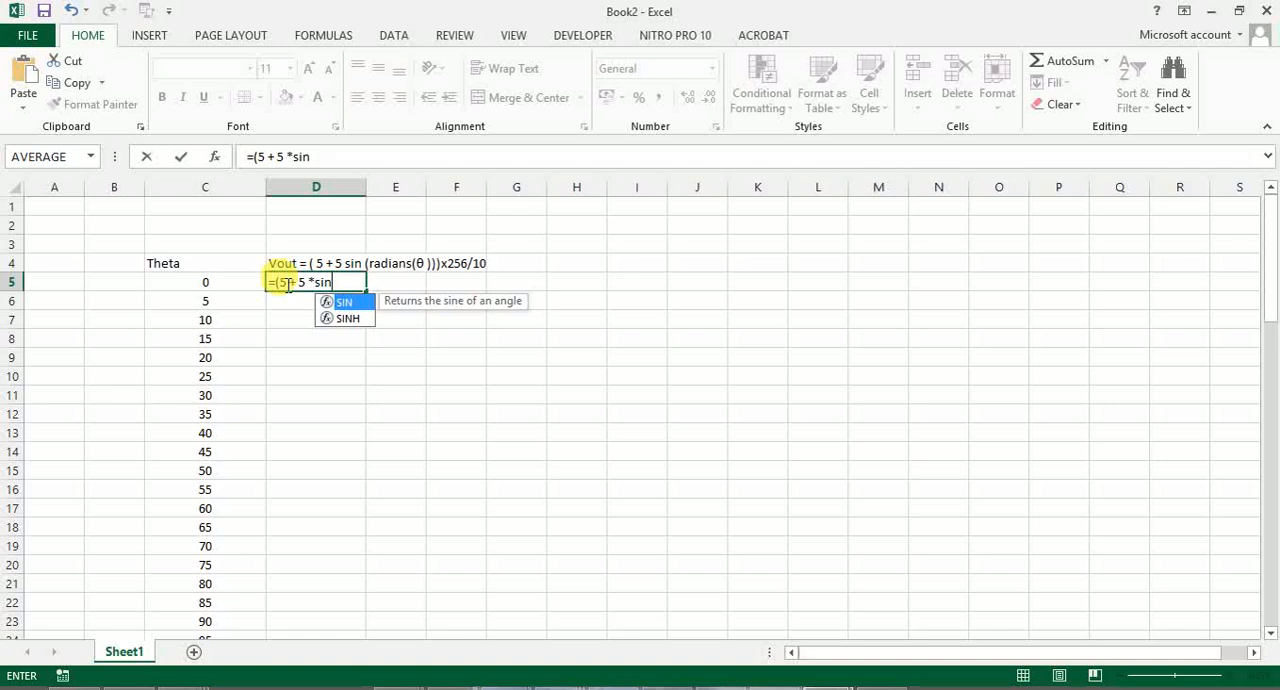
text(()
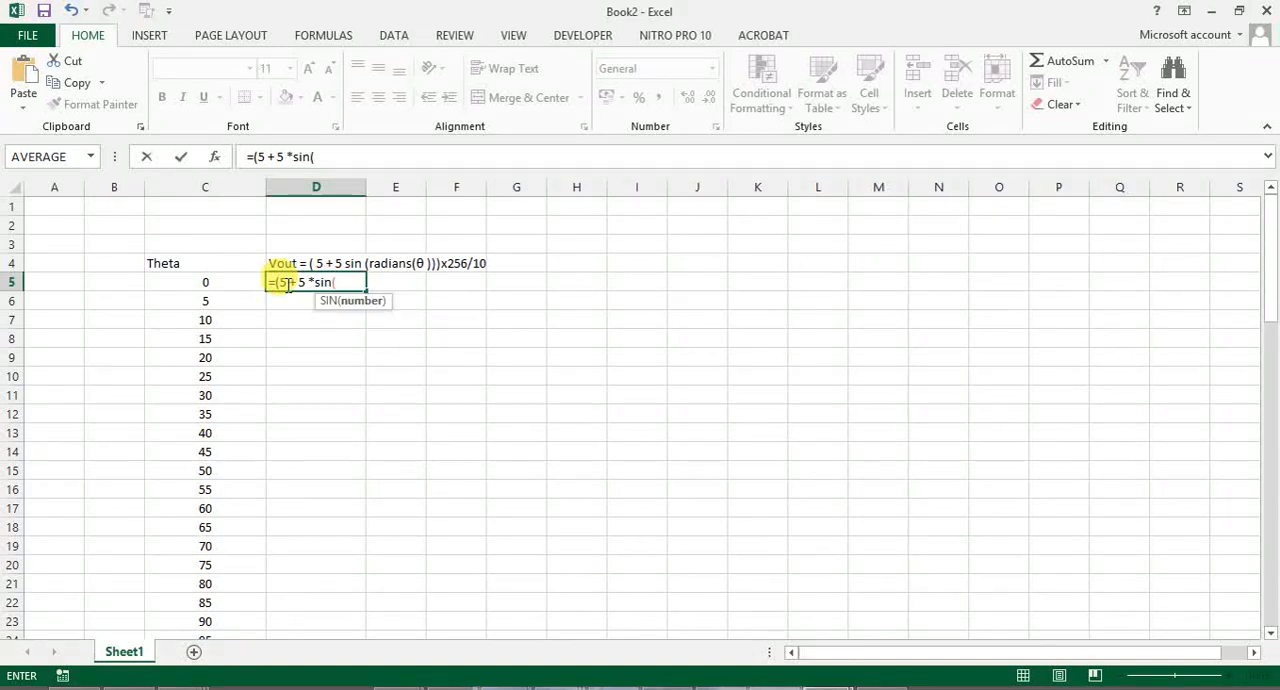
text(radi)
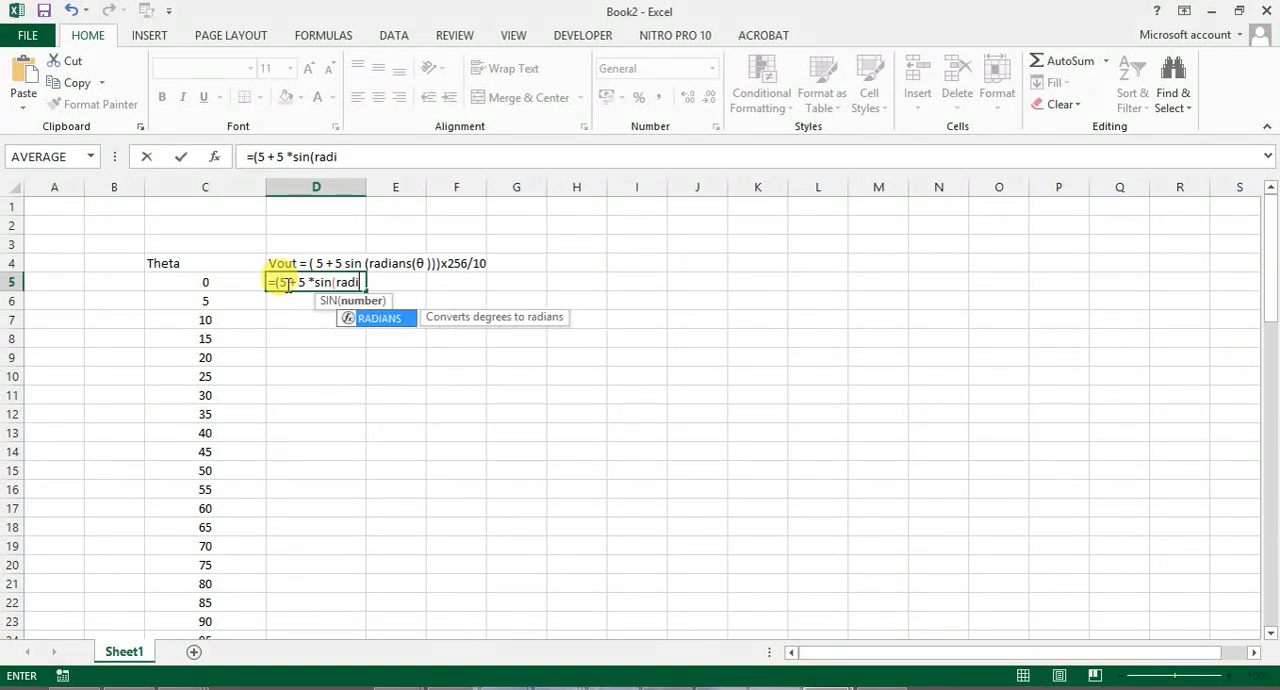
text(ans()
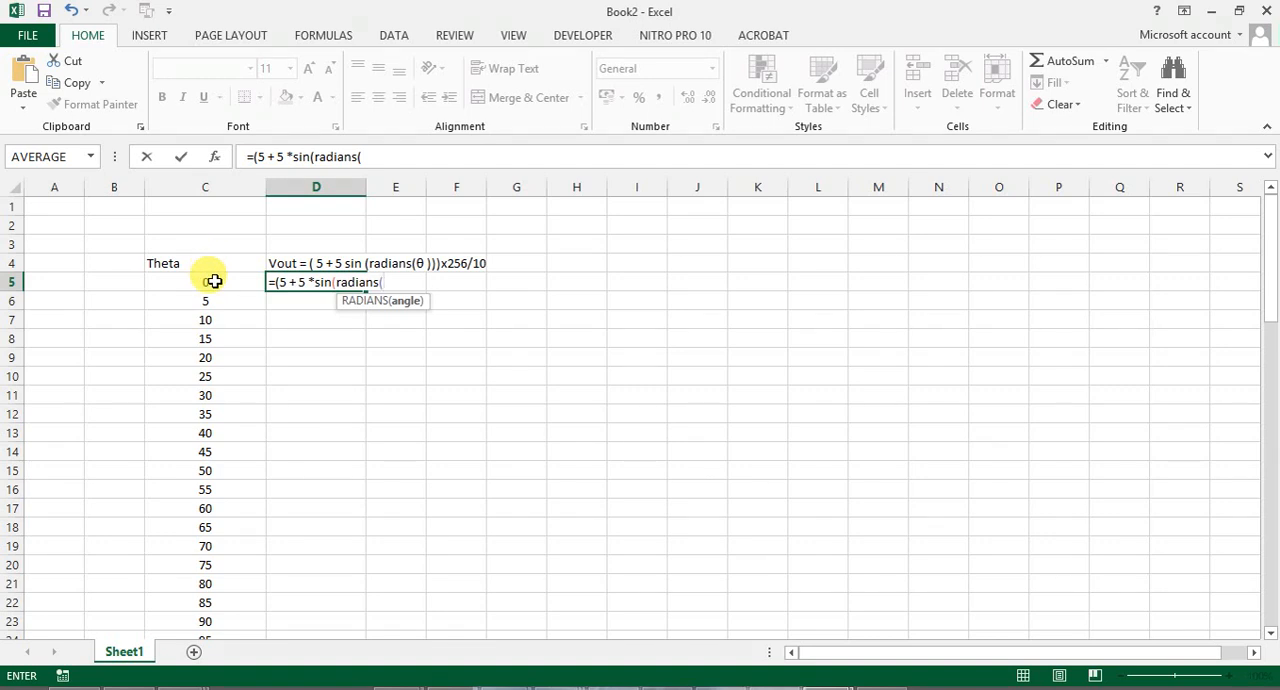
click(214, 282)
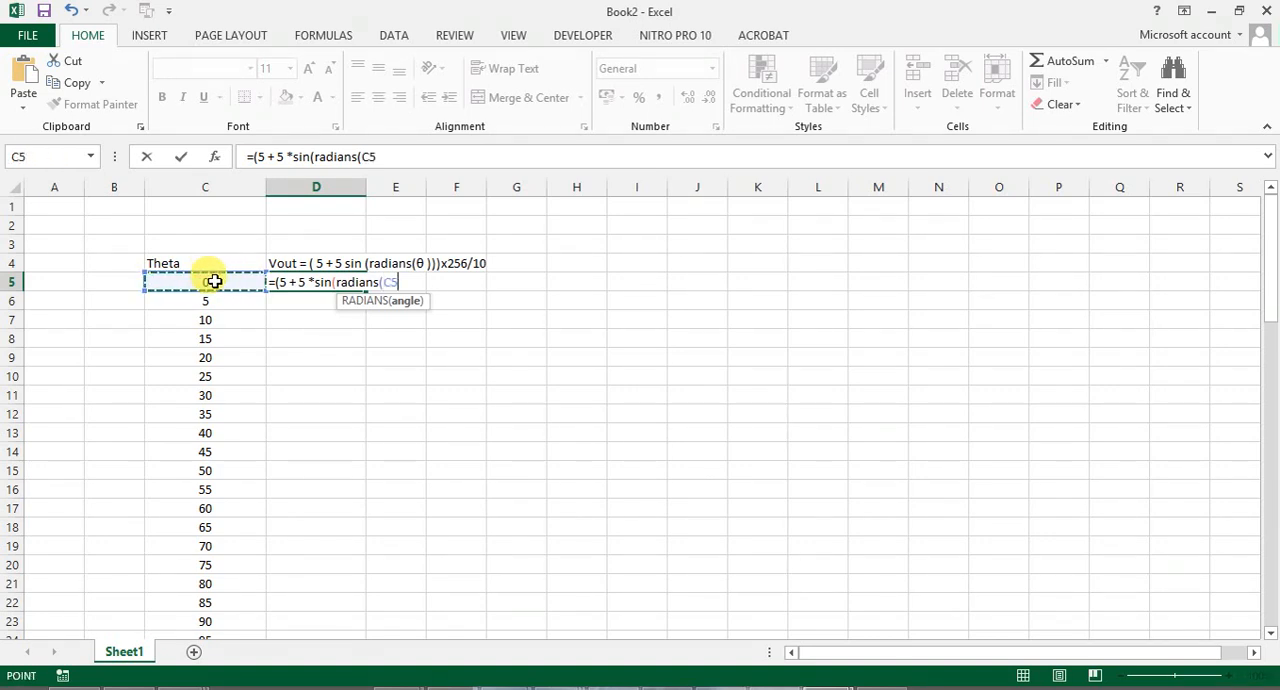
text())
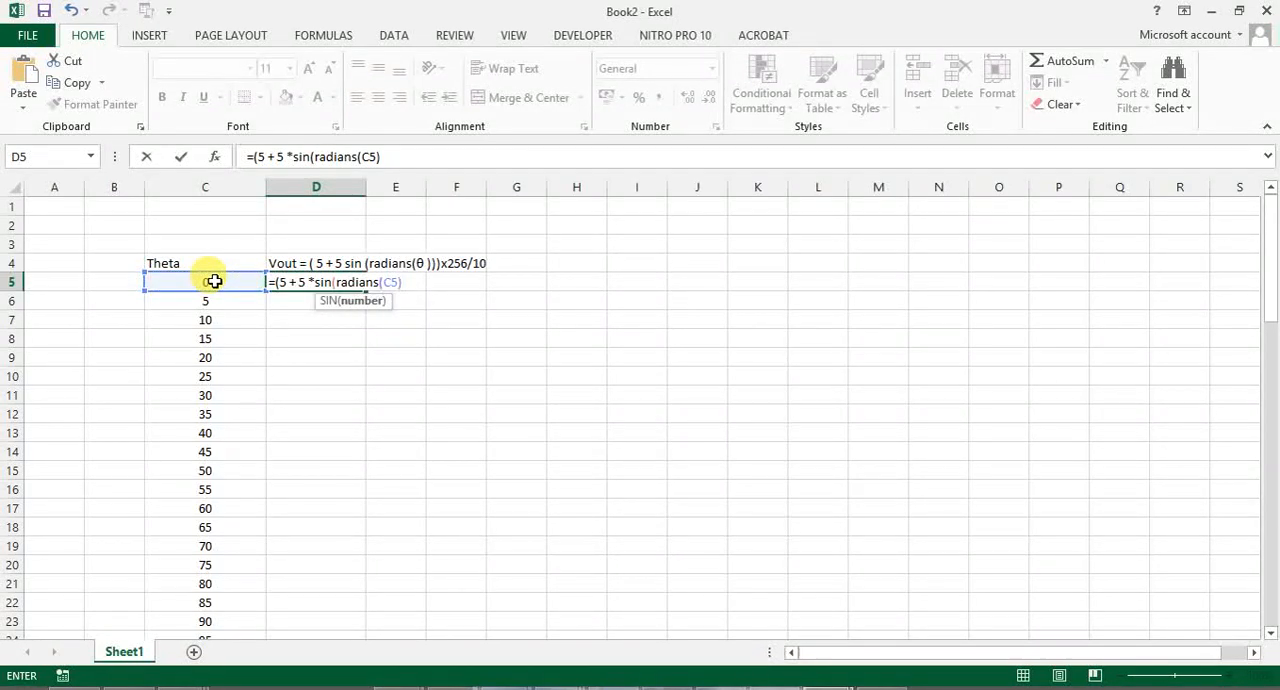
text()))
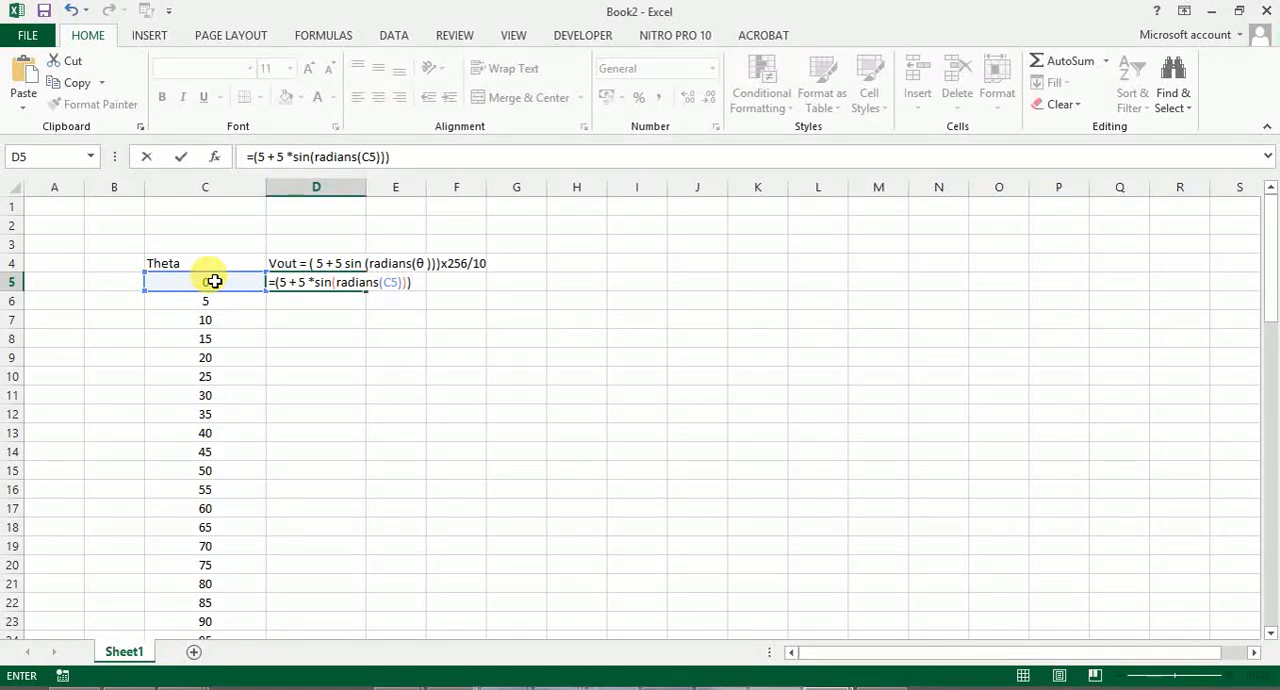
text(*25.6)
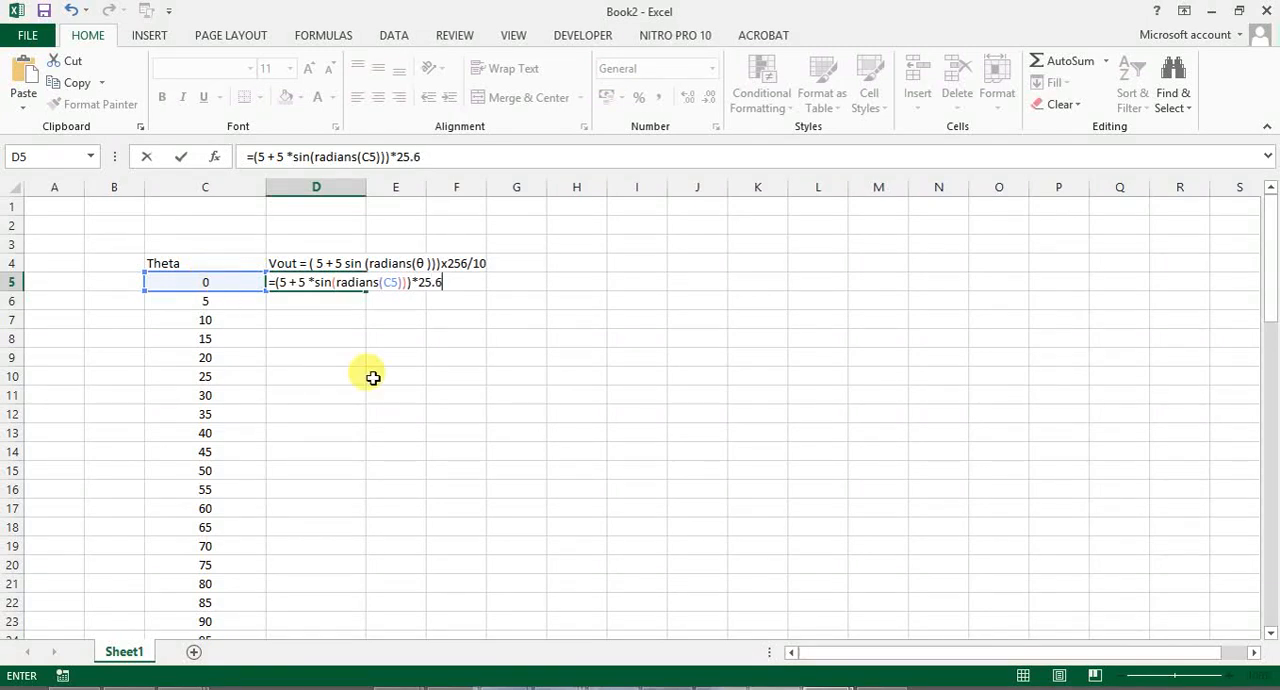
click(420, 390)
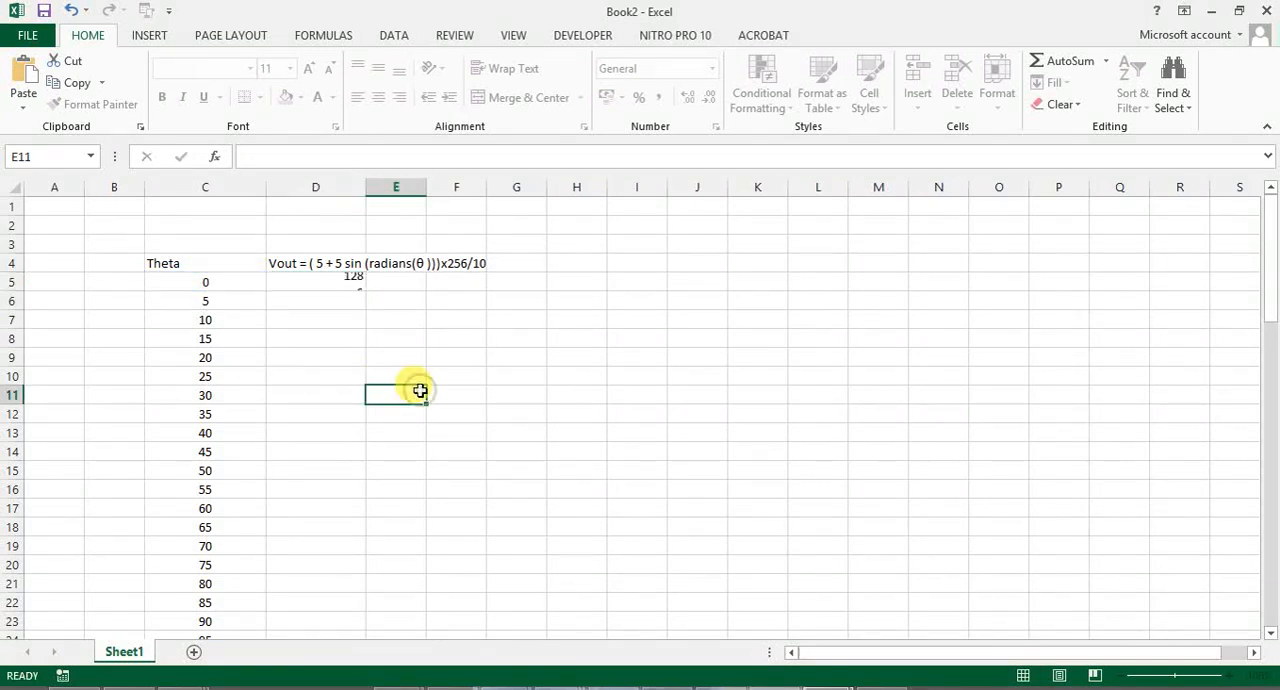
- Compare the D5 result with the sine array values in the Sine wave 74 values PDF in Nitro Pro, and return to Excel
click(353, 281)
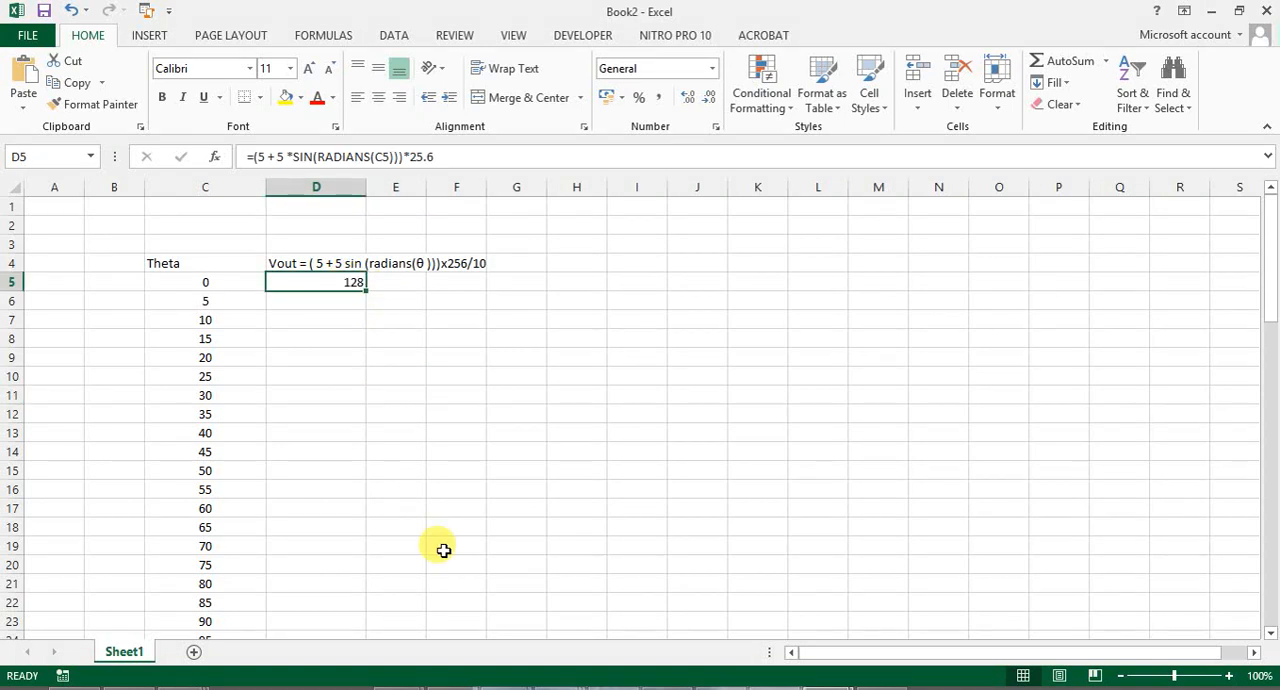
click(75, 689)
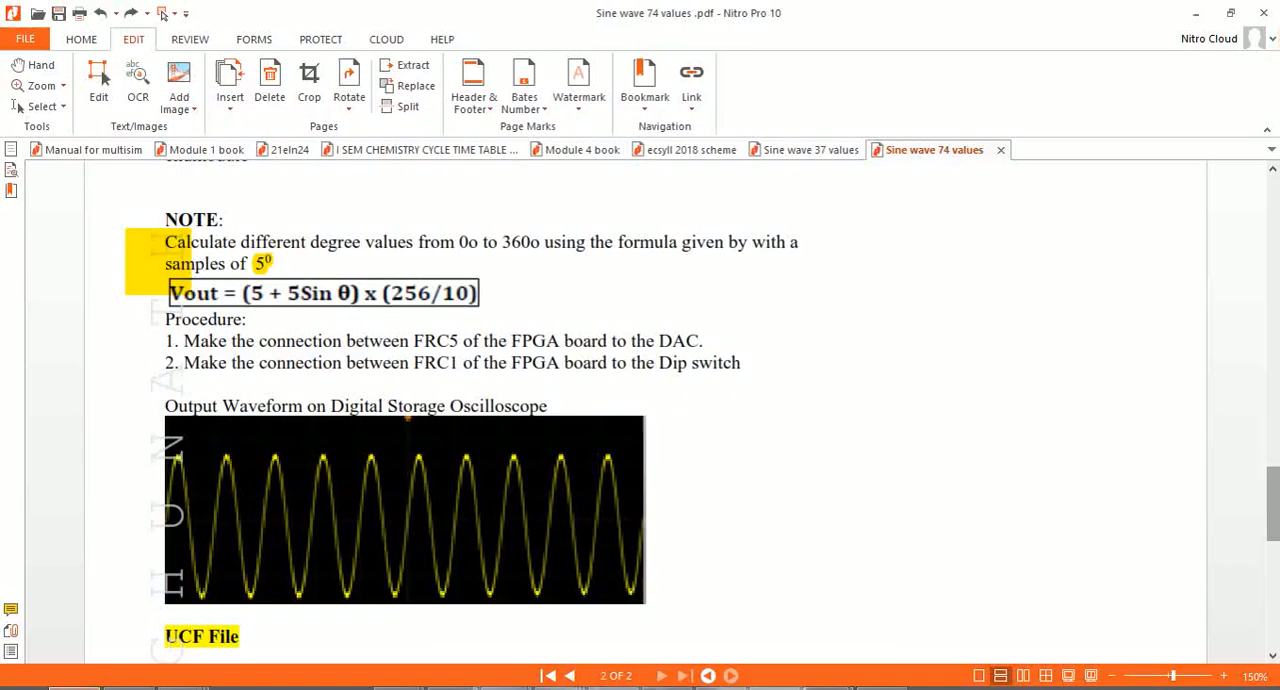
drag(1272, 495, 1271, 350)
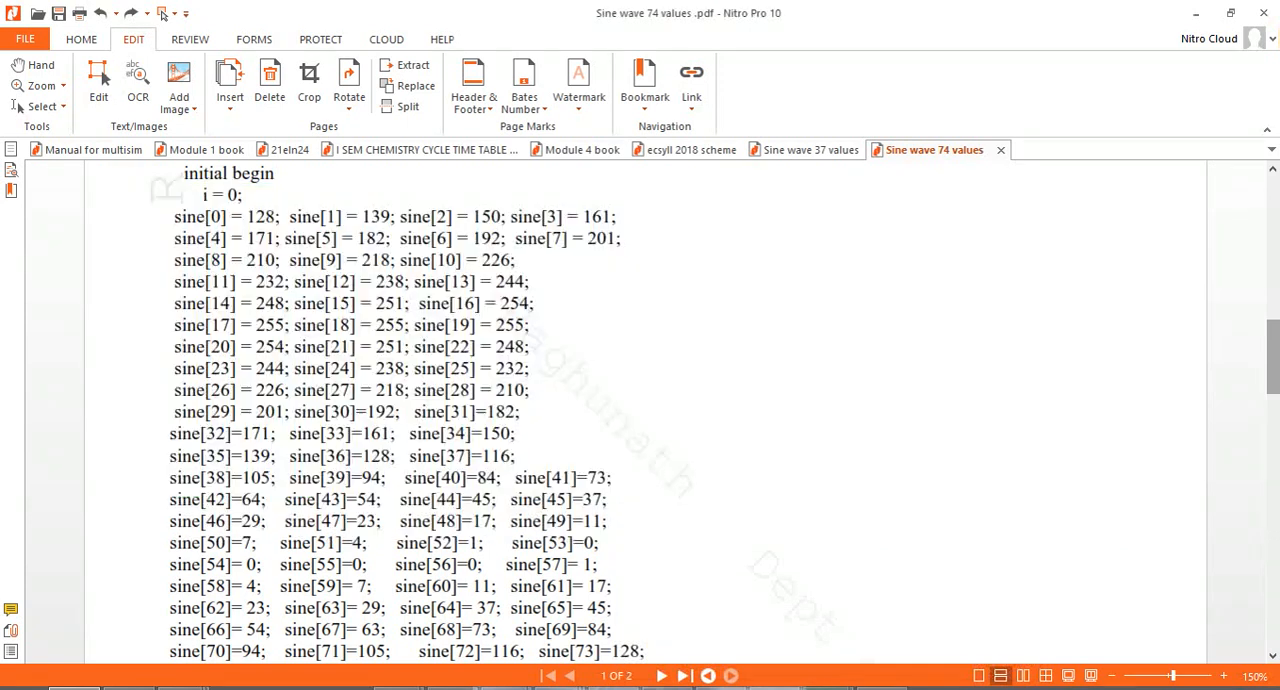
key(alt+Tab)
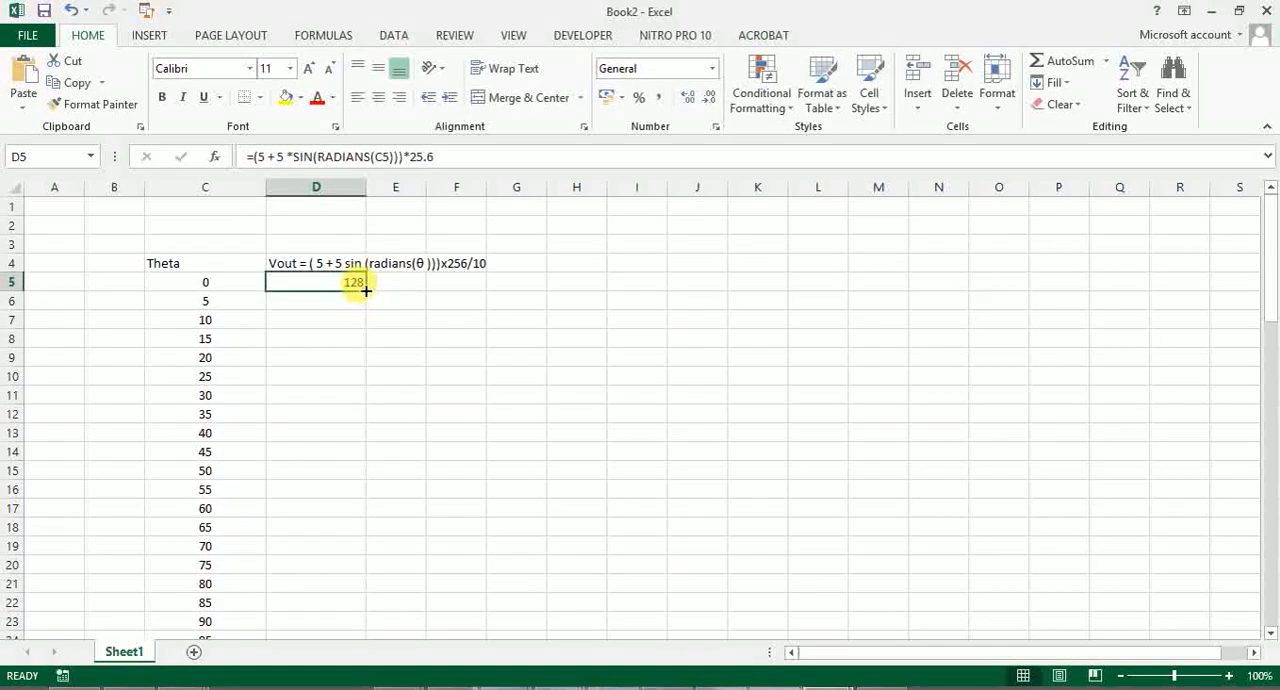
- Copy the Vout formula from D5 down to D6 and check the formulas in both cells
drag(365, 291, 365, 307)
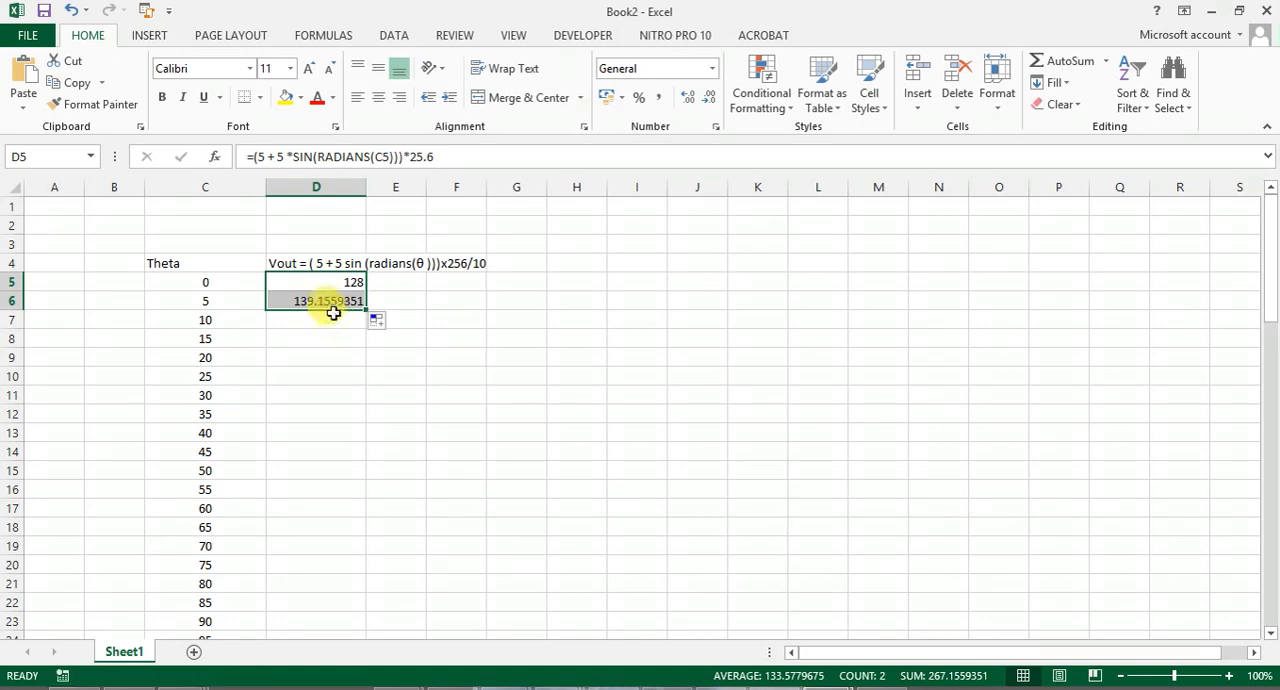
click(336, 320)
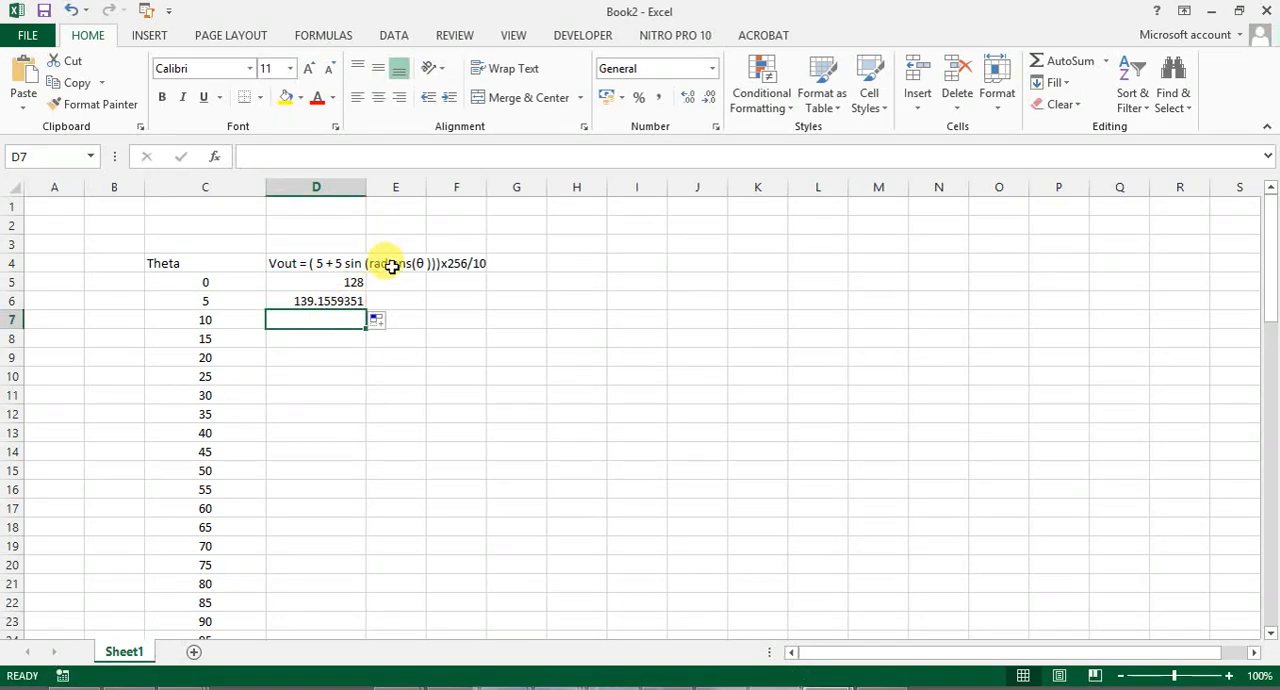
click(340, 286)
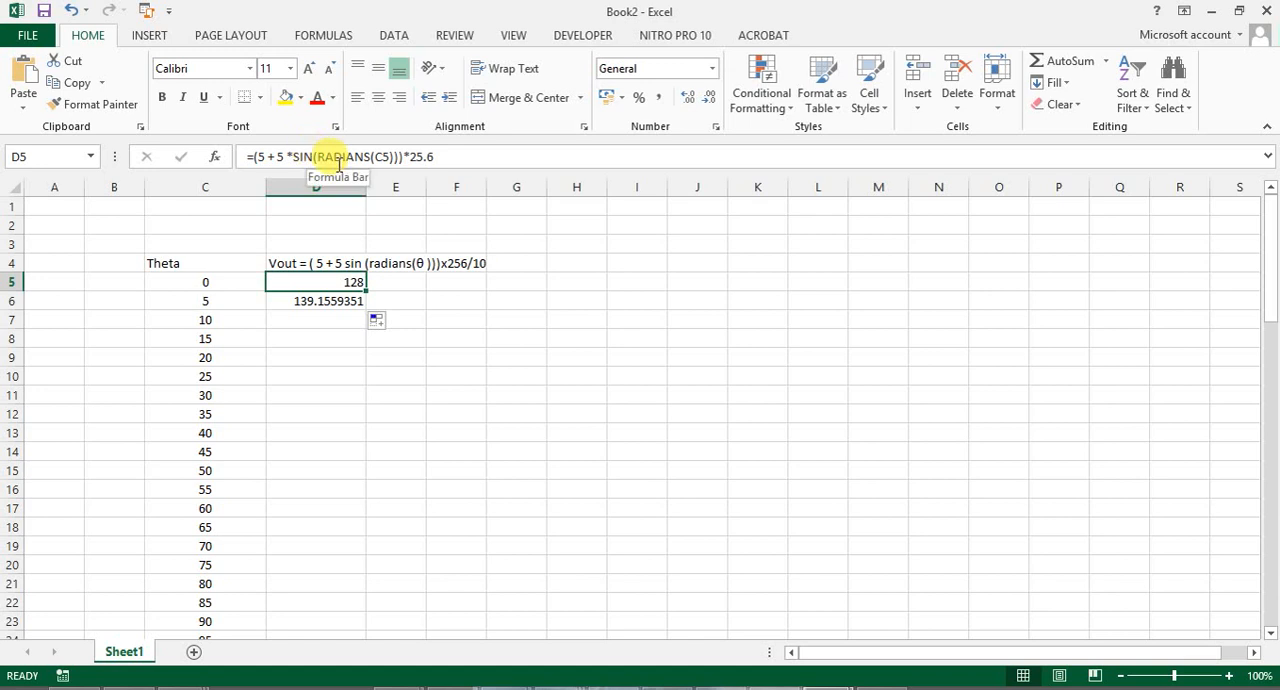
click(345, 300)
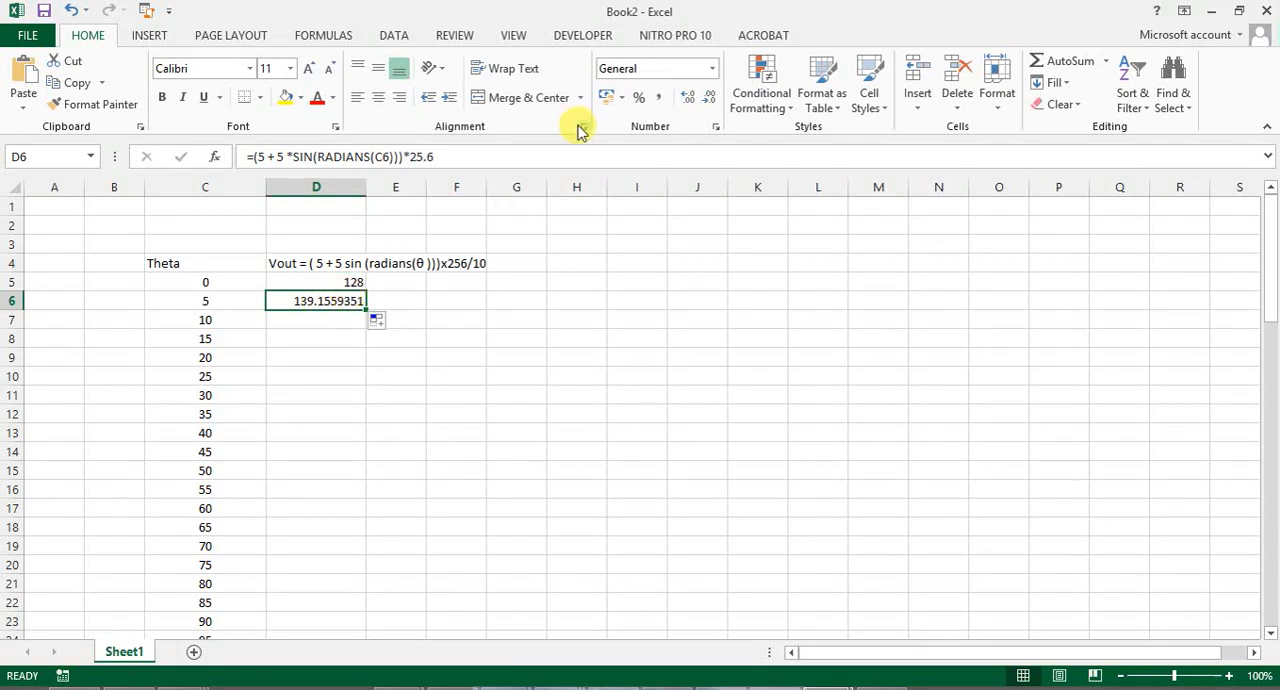
- Reduce D6 to zero decimal places and fill its Vout formula down to D77
click(707, 105)
click(707, 105)
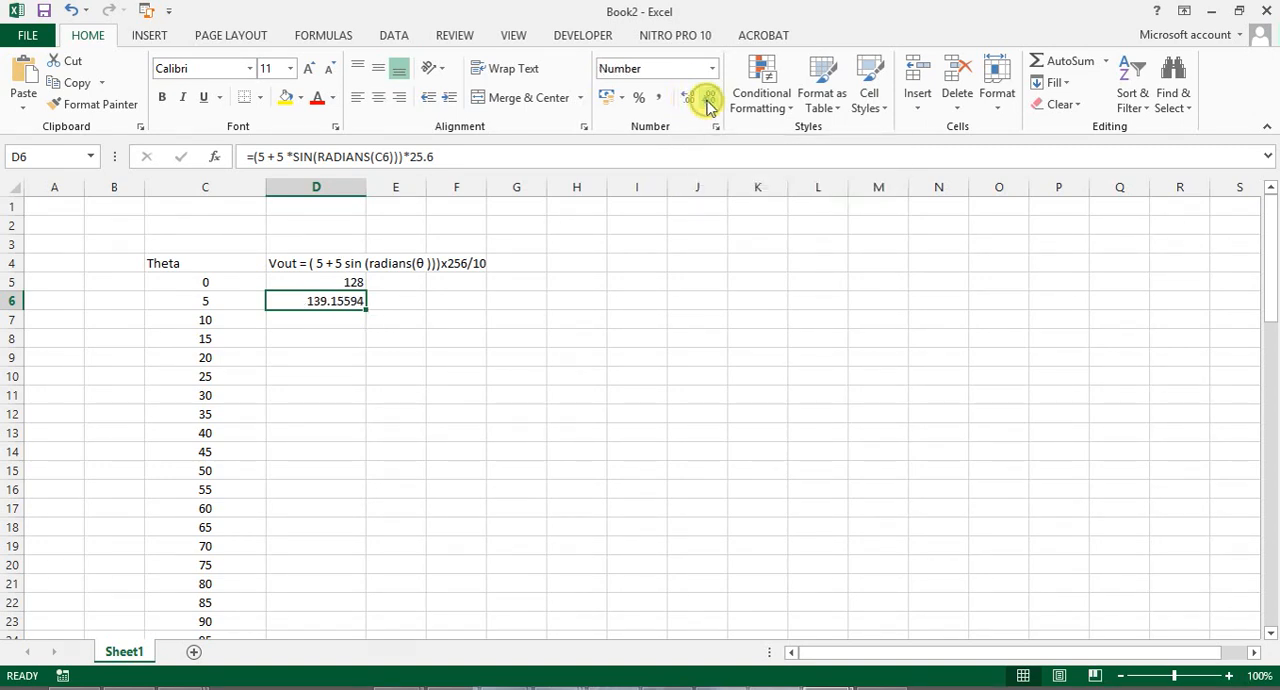
click(707, 105)
click(707, 105)
click(707, 105)
click(707, 105)
click(707, 105)
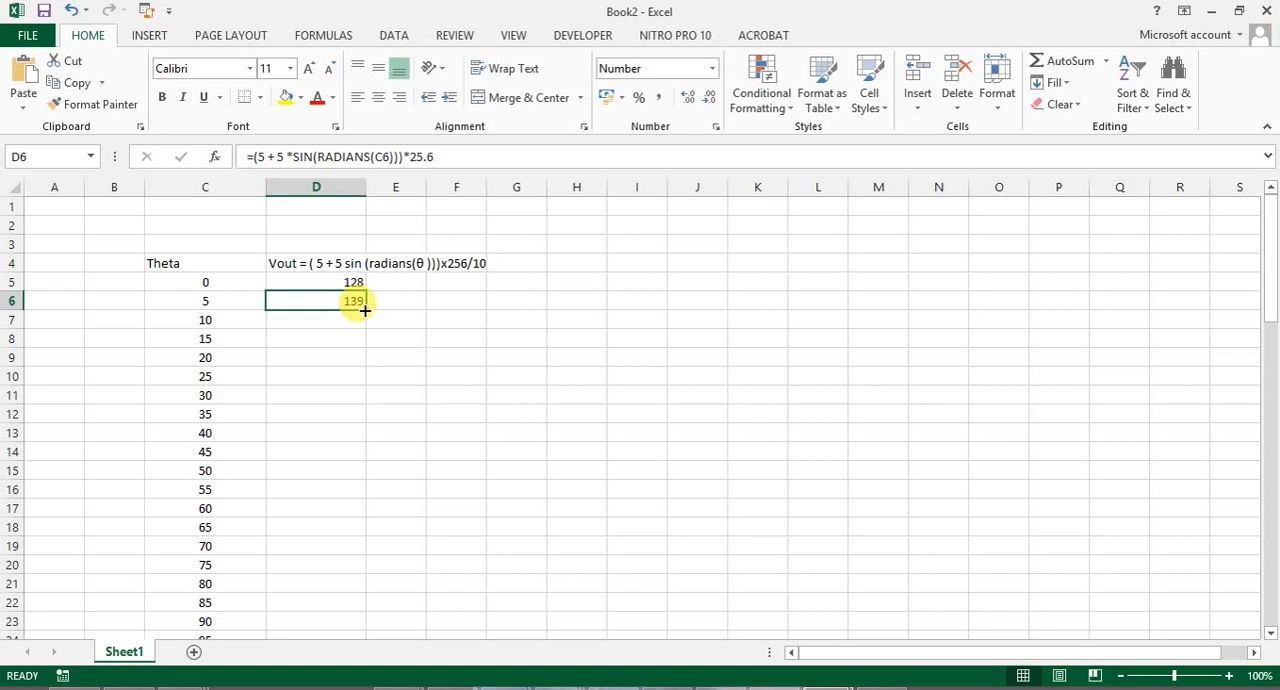
drag(365, 311, 350, 610)
click(392, 598)
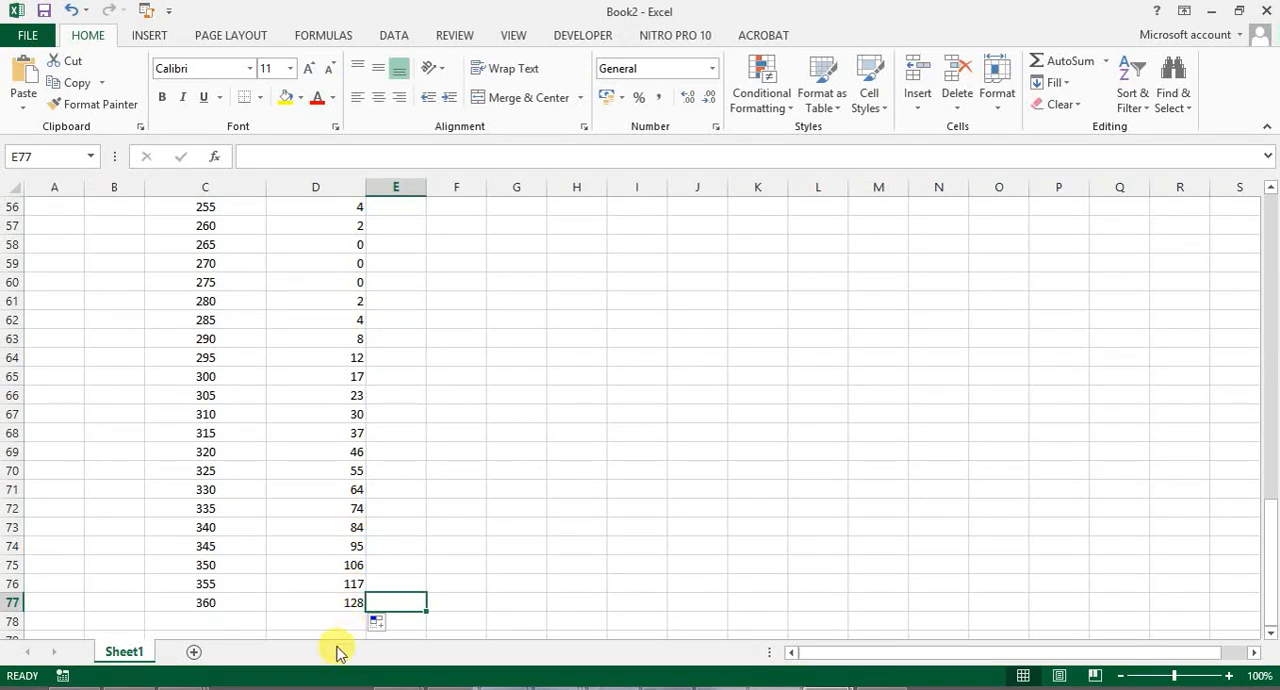
- Compare the calculated Vout values with the sine array in the Sine wave 74 values PDF in Nitro Pro, and return to Excel
key(alt+Tab)
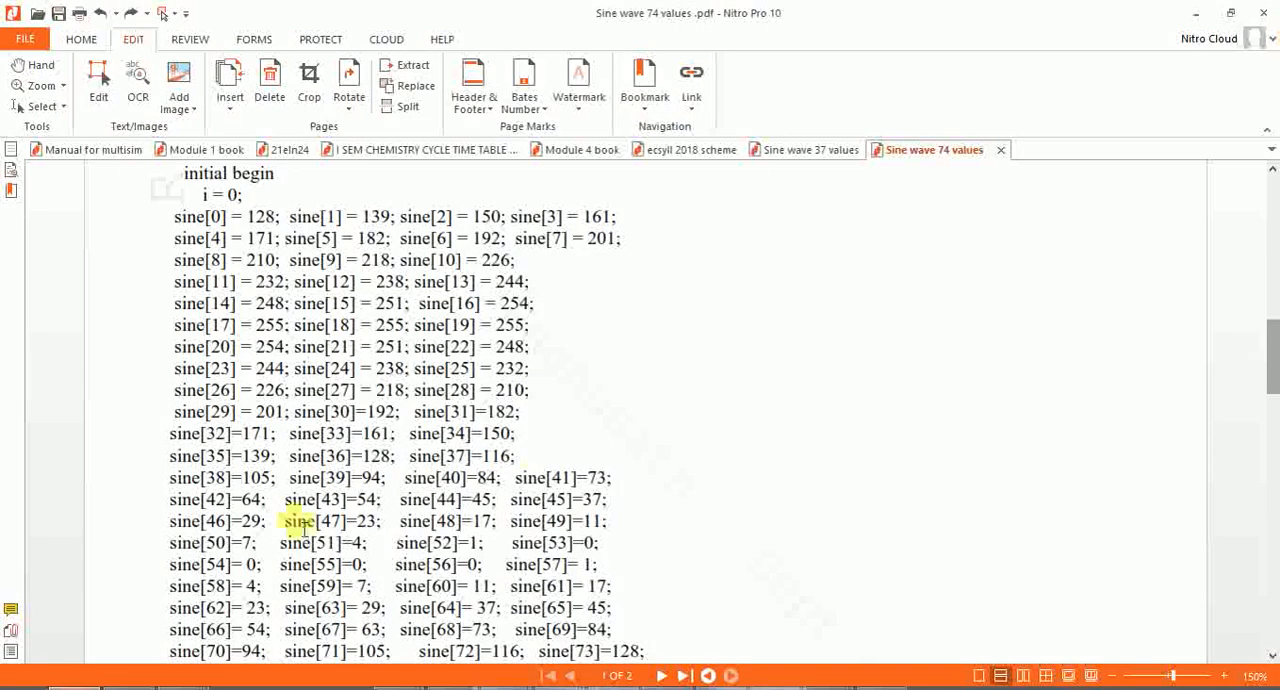
drag(1275, 388, 1266, 414)
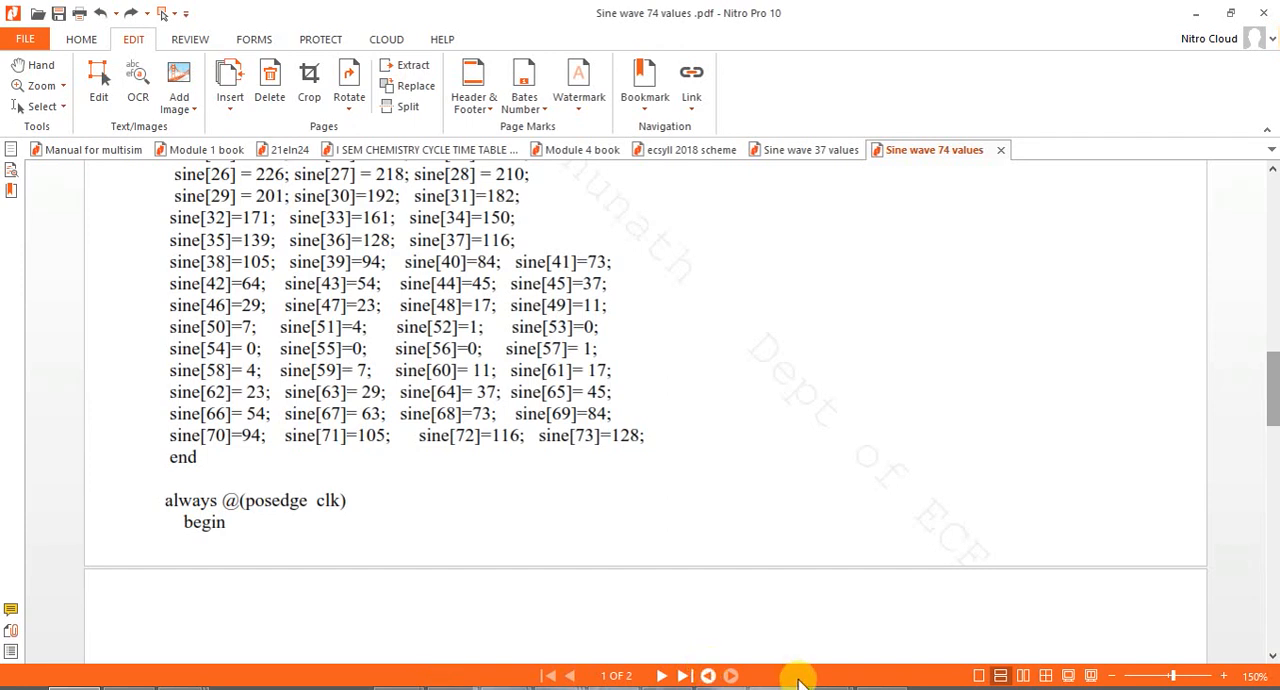
key(alt+Tab)
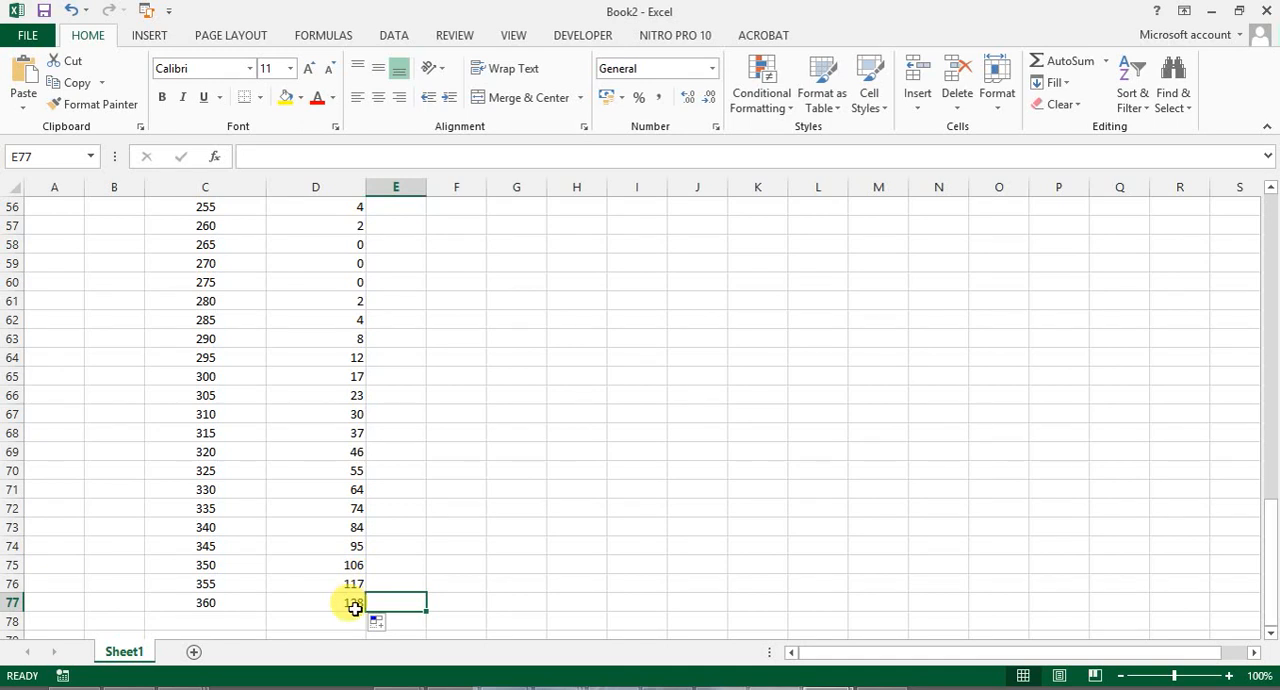
key(alt+Tab)
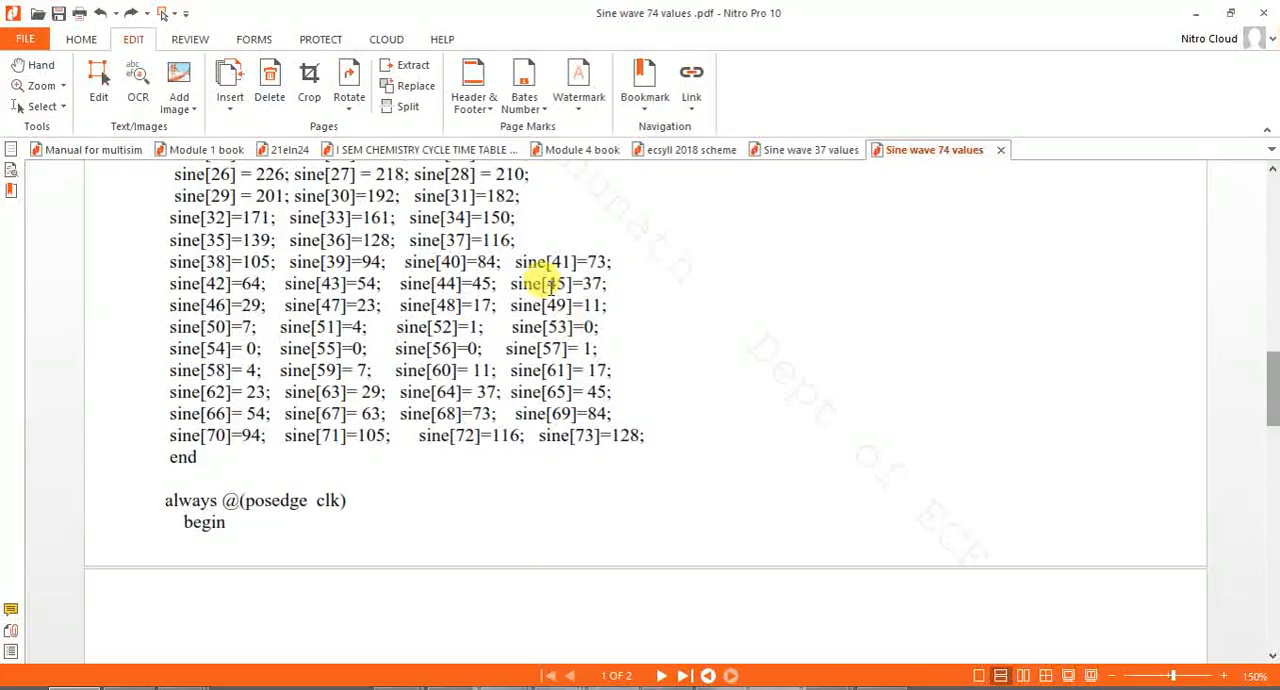
key(alt+Tab)
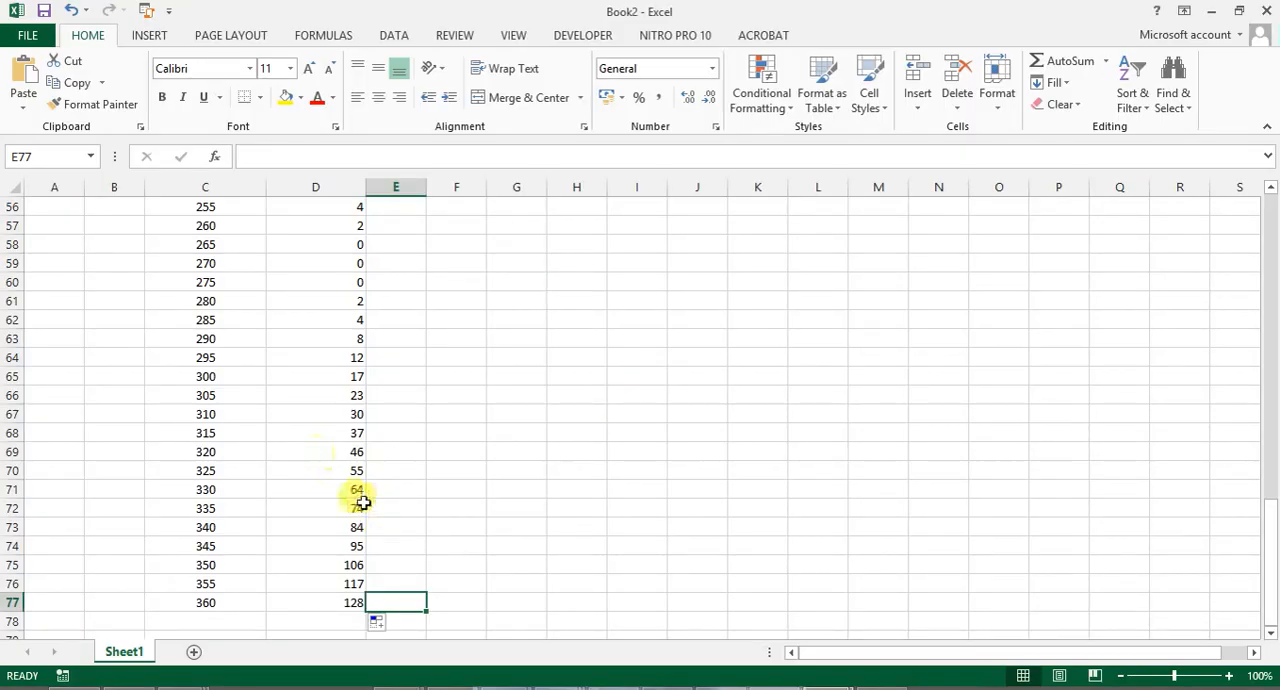
- Highlight the 256 values in D22:D24 with a yellow fill
drag(1272, 583, 1275, 370)
click(360, 300)
drag(360, 300, 363, 334)
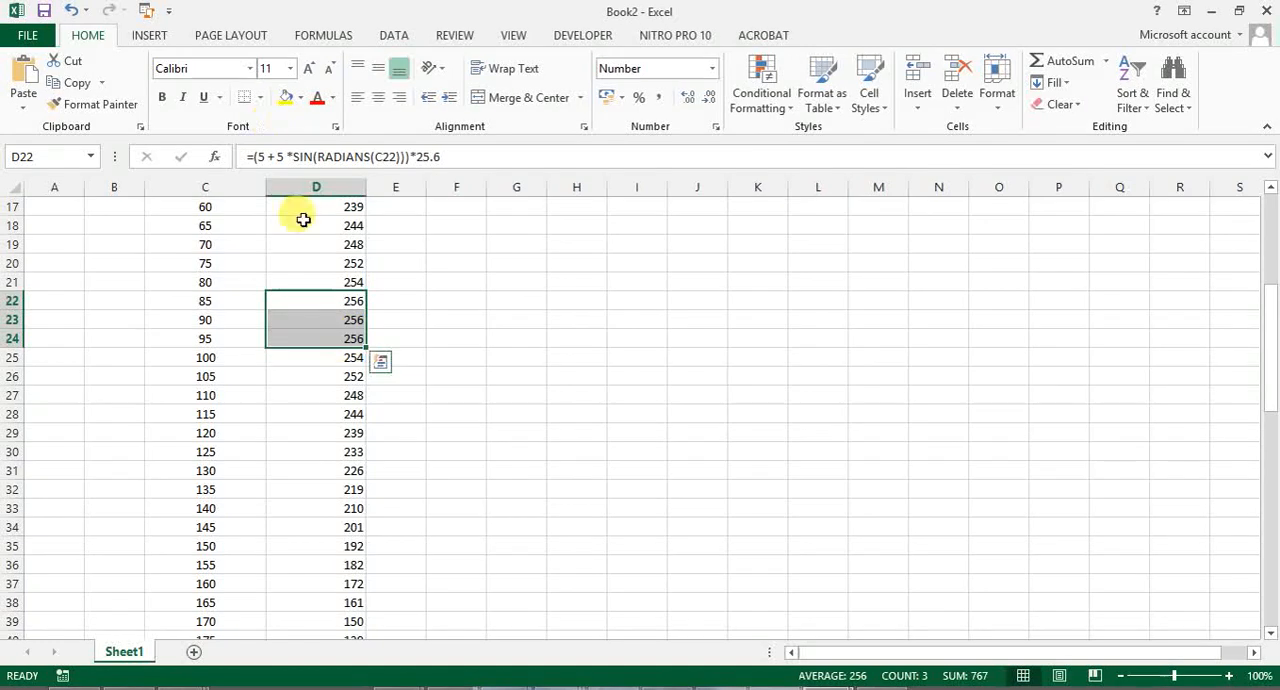
click(285, 100)
click(434, 414)
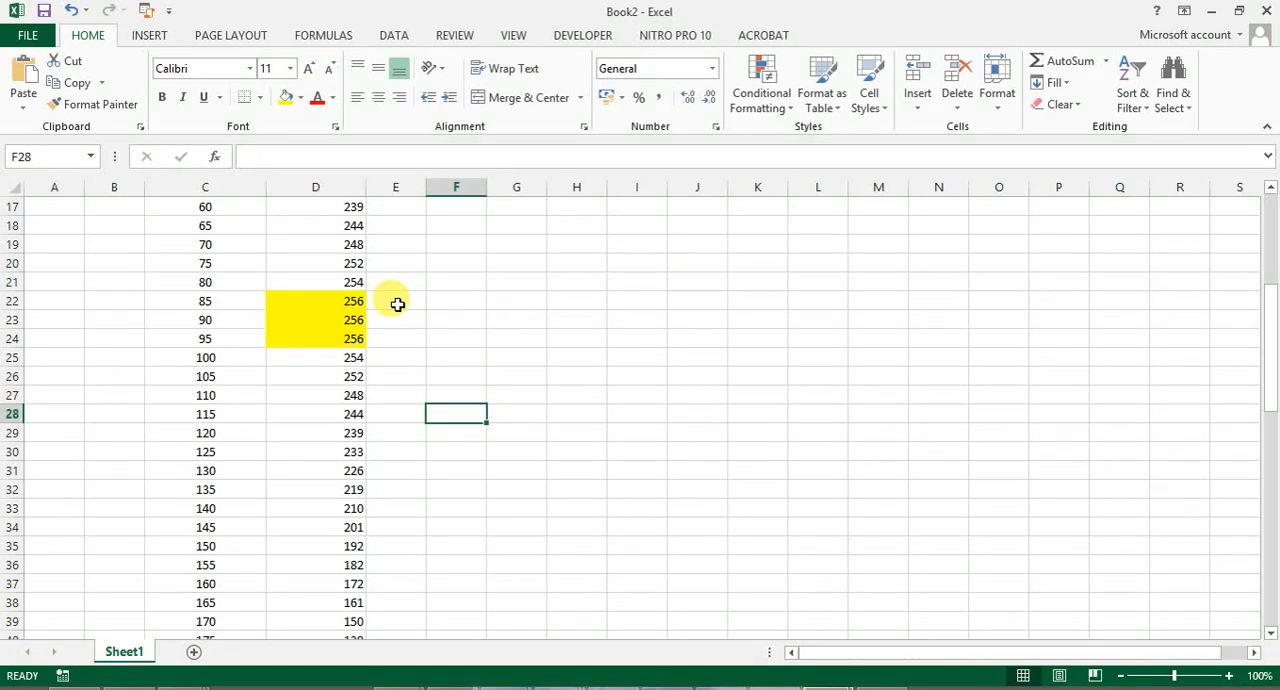
- Enter 255 in E22 and E23, beside the first two highlighted Vout values
click(397, 304)
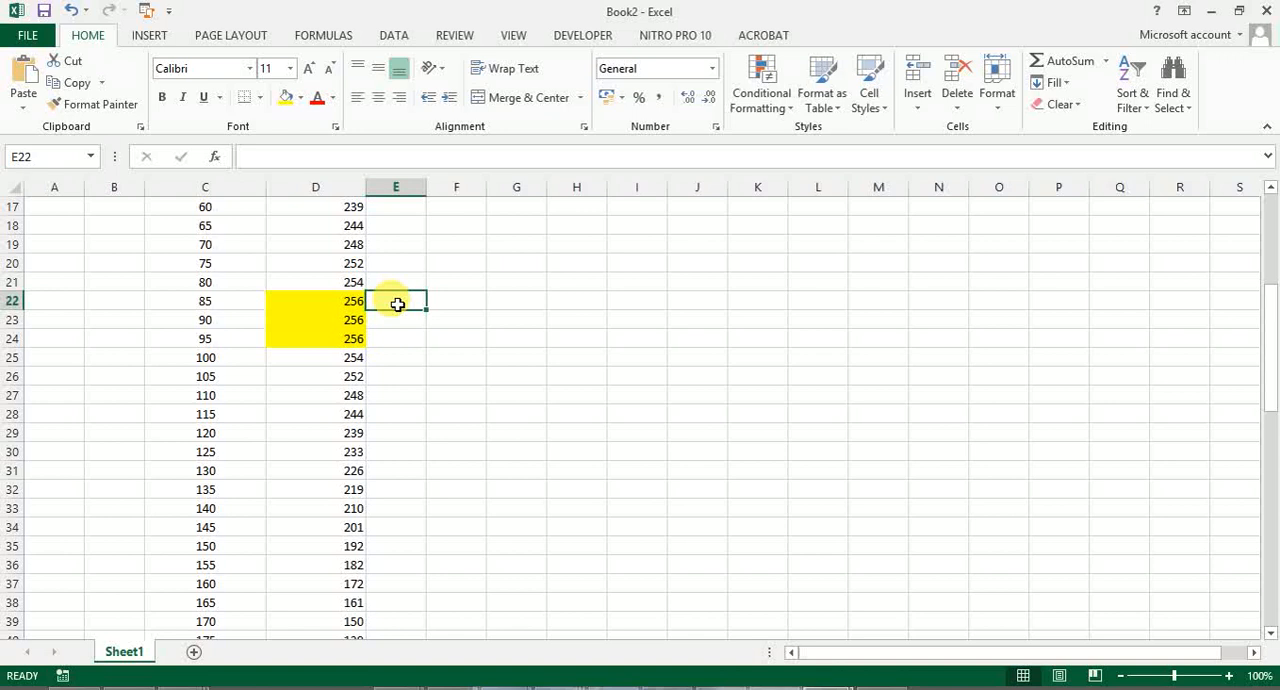
text(255)
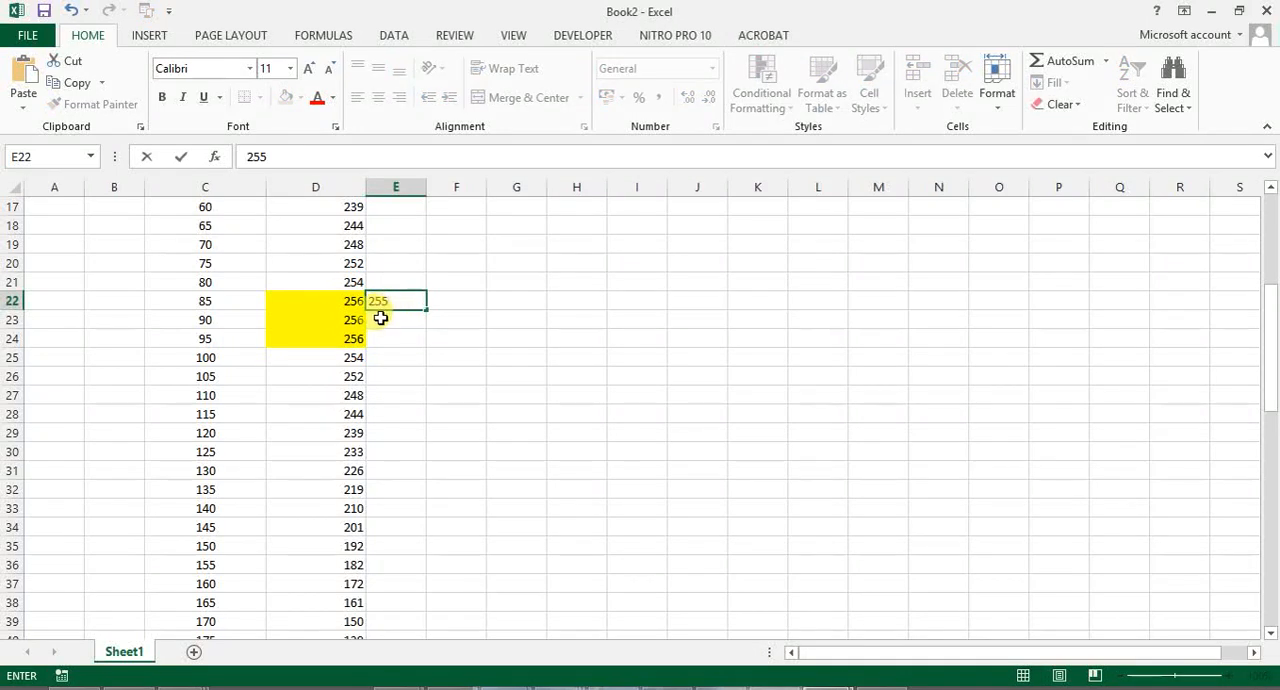
click(386, 322)
text(2)
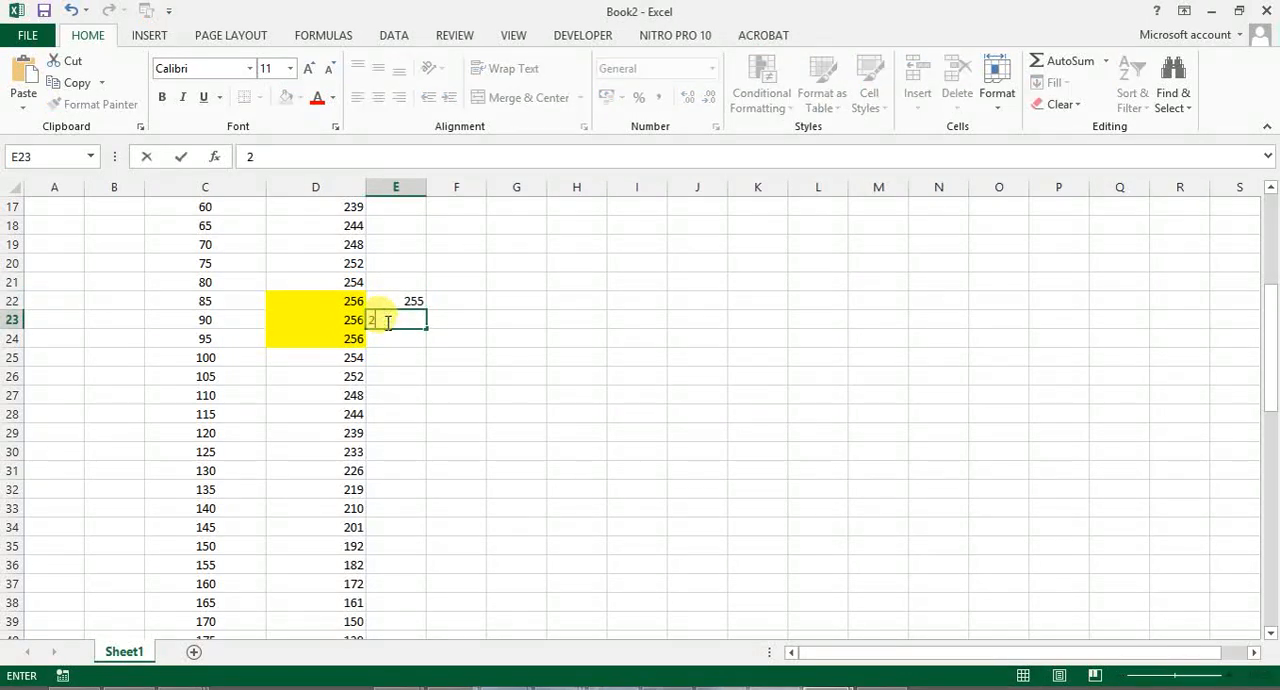
text(55)
click(390, 357)
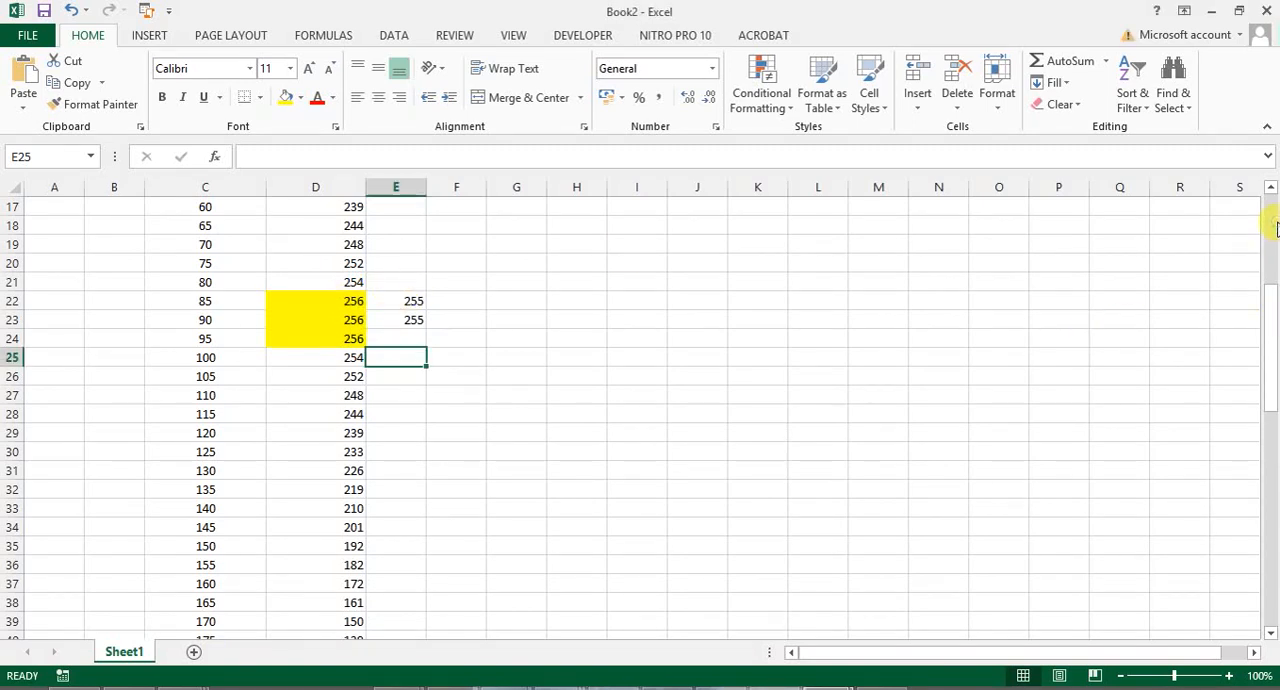
- Enter 0 and 10 in H5:H6 and extend the 10-degree series down to 360 in H41
scroll(1270, 214, up, 5)
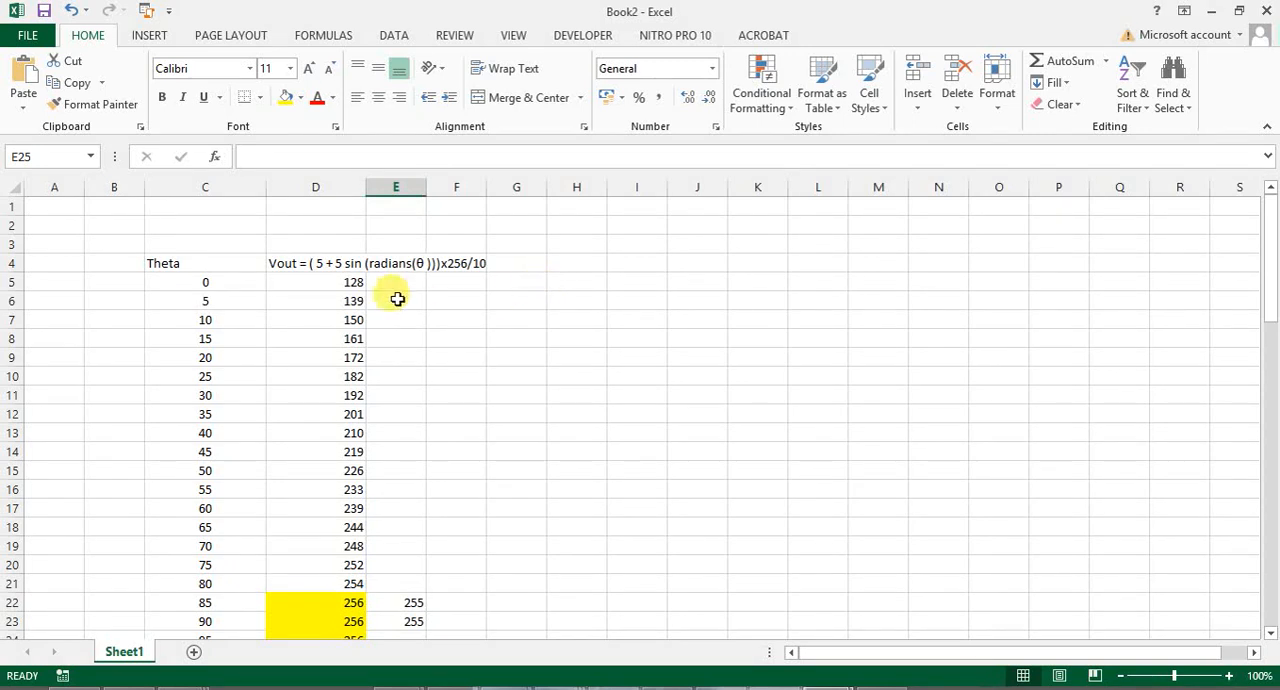
click(590, 289)
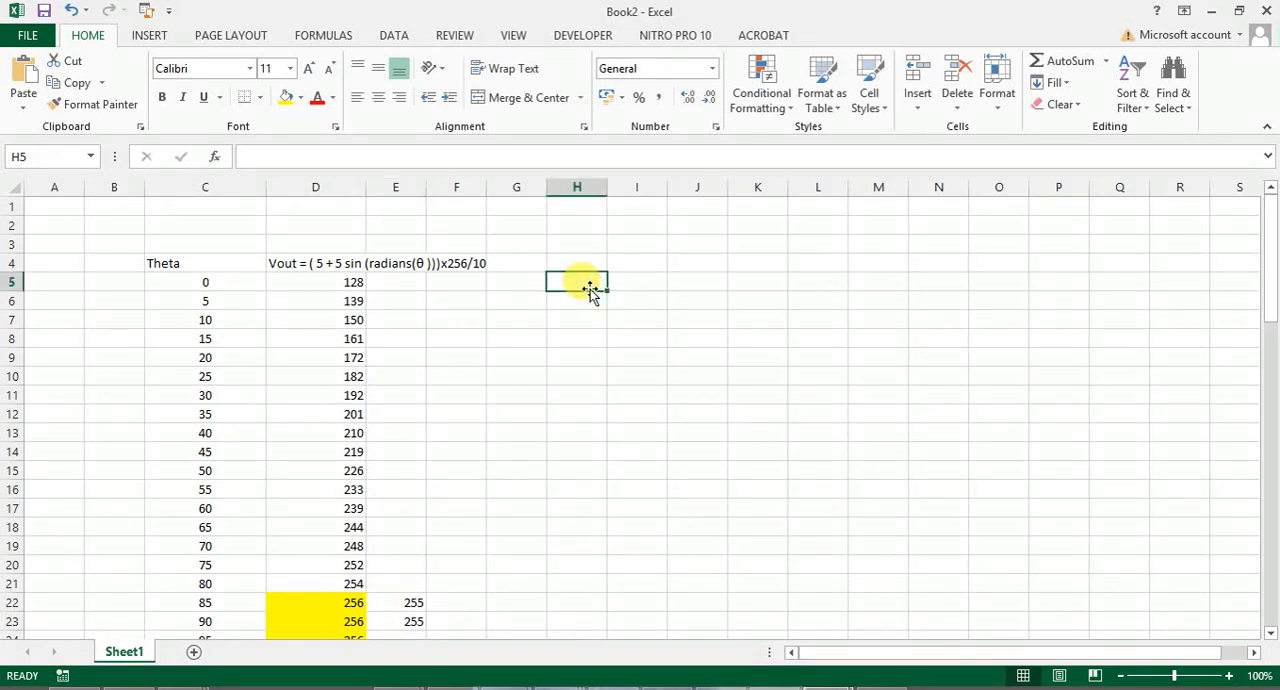
text(0)
key(Return)
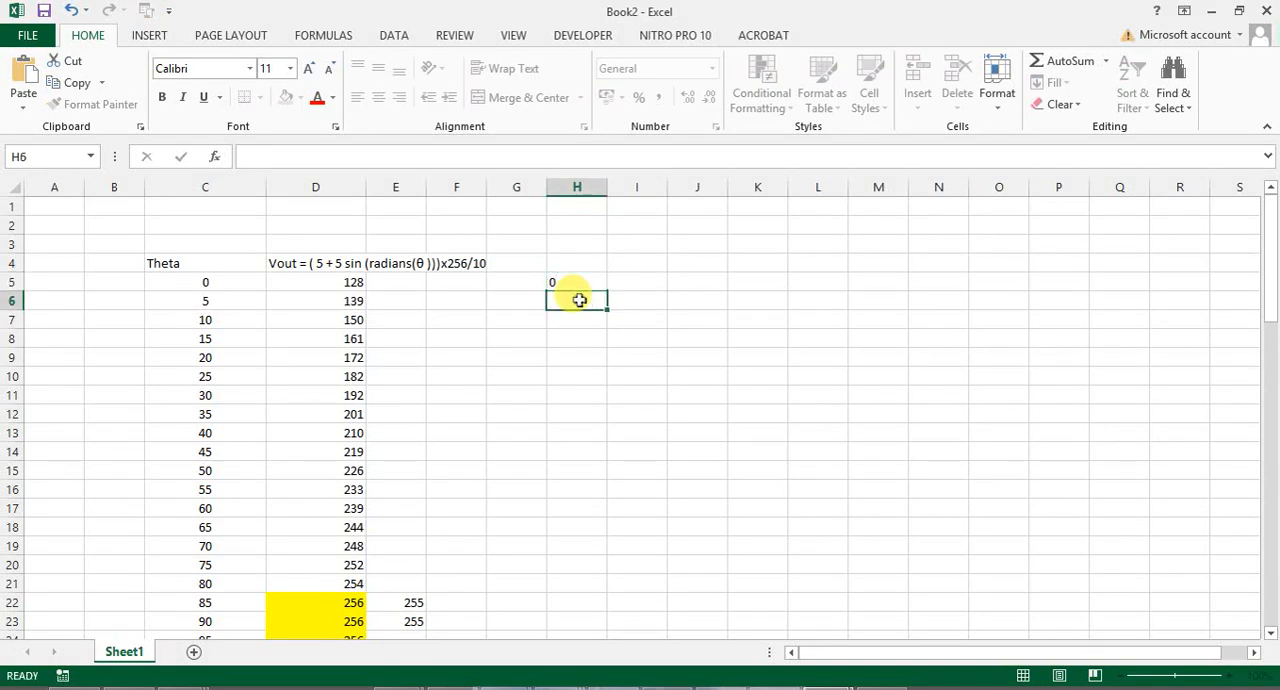
text(10)
click(582, 373)
drag(586, 283, 584, 631)
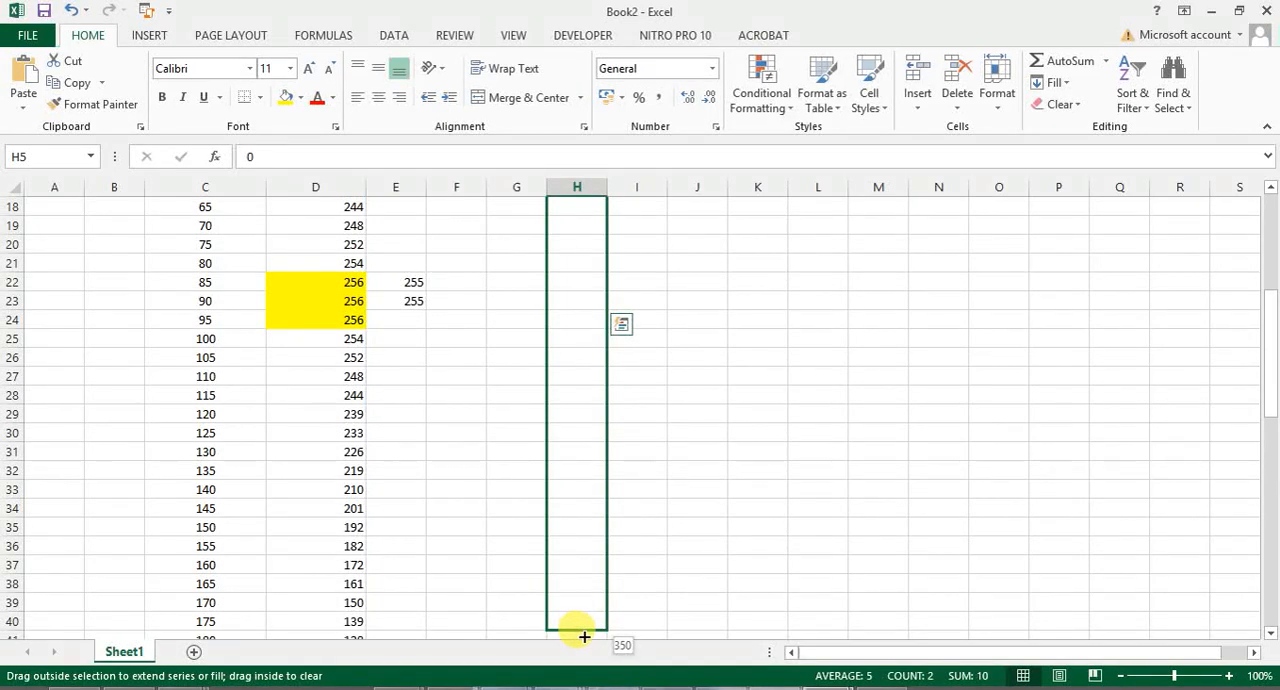
drag(584, 637, 584, 608)
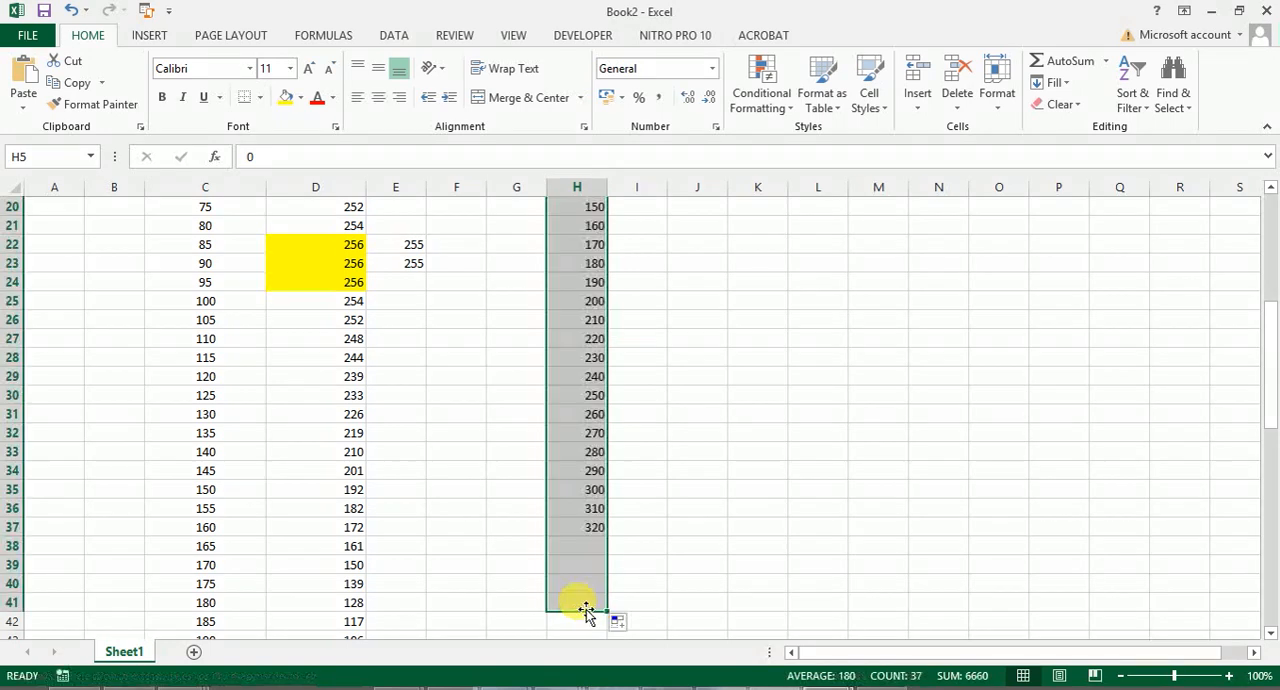
click(755, 626)
- Enter the formula =128+128*SIN(radians(H5)) in I5, referencing the first angle of the 10-degree series
click(1272, 285)
drag(1272, 285, 1272, 270)
click(652, 281)
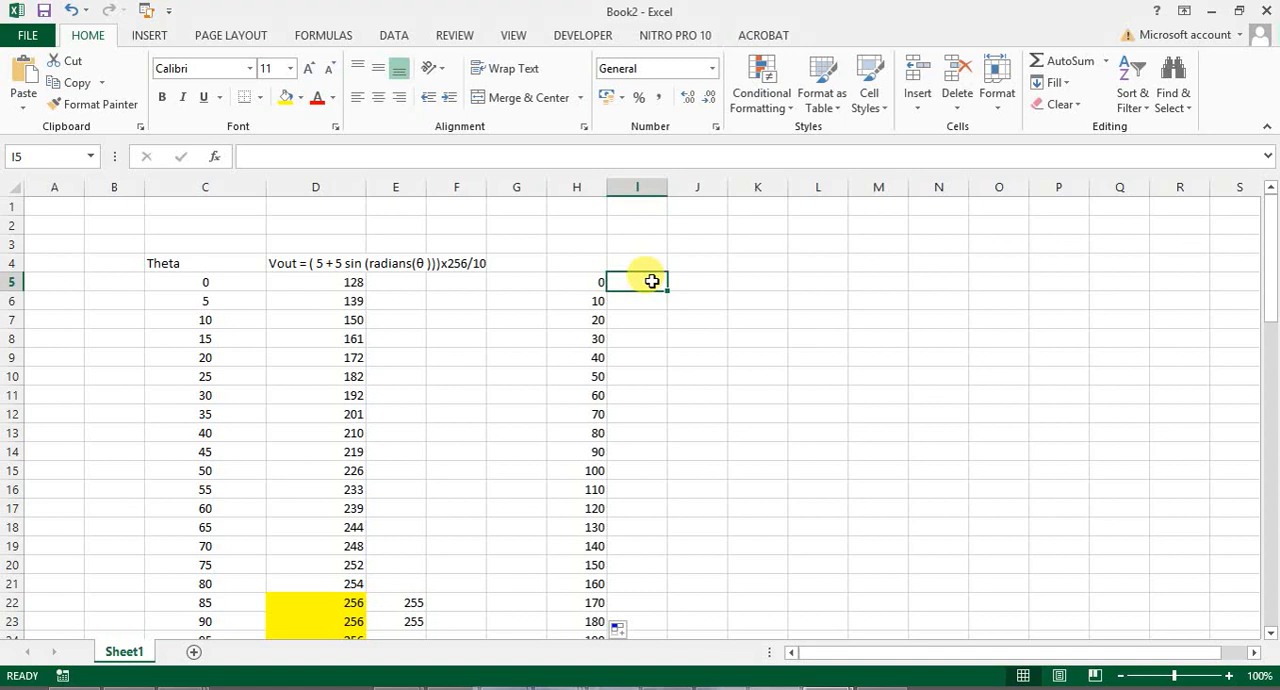
text(=)
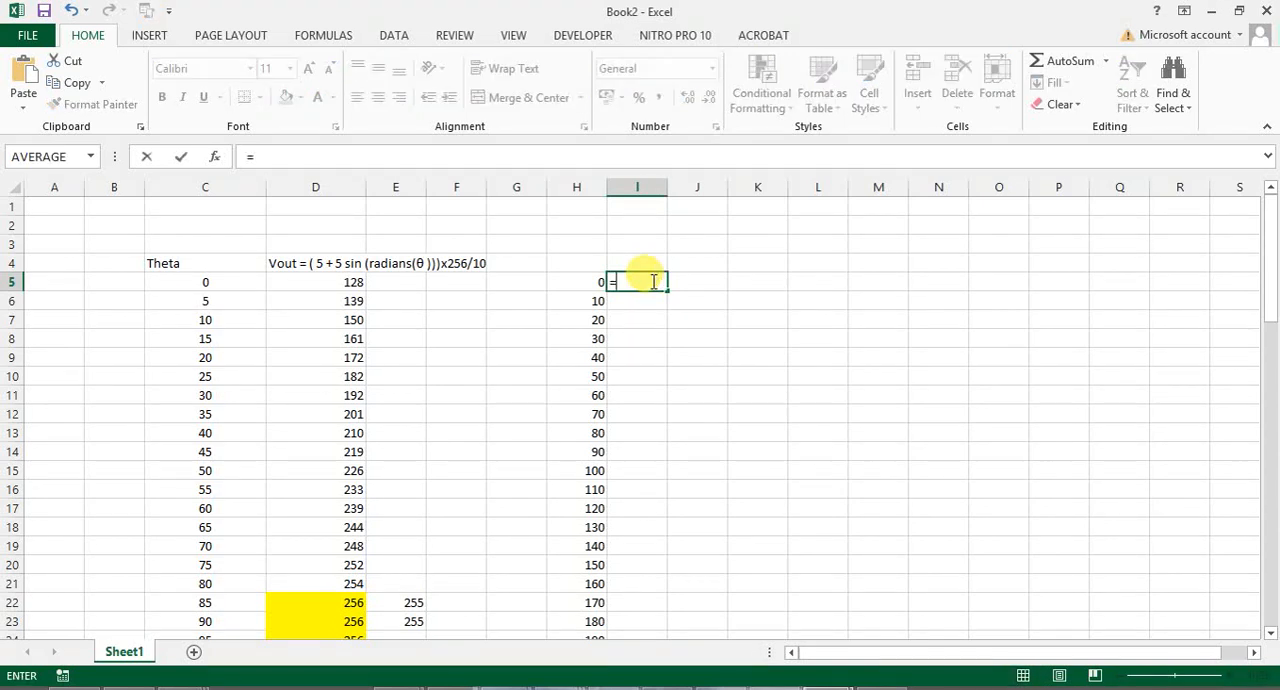
text(128+128)
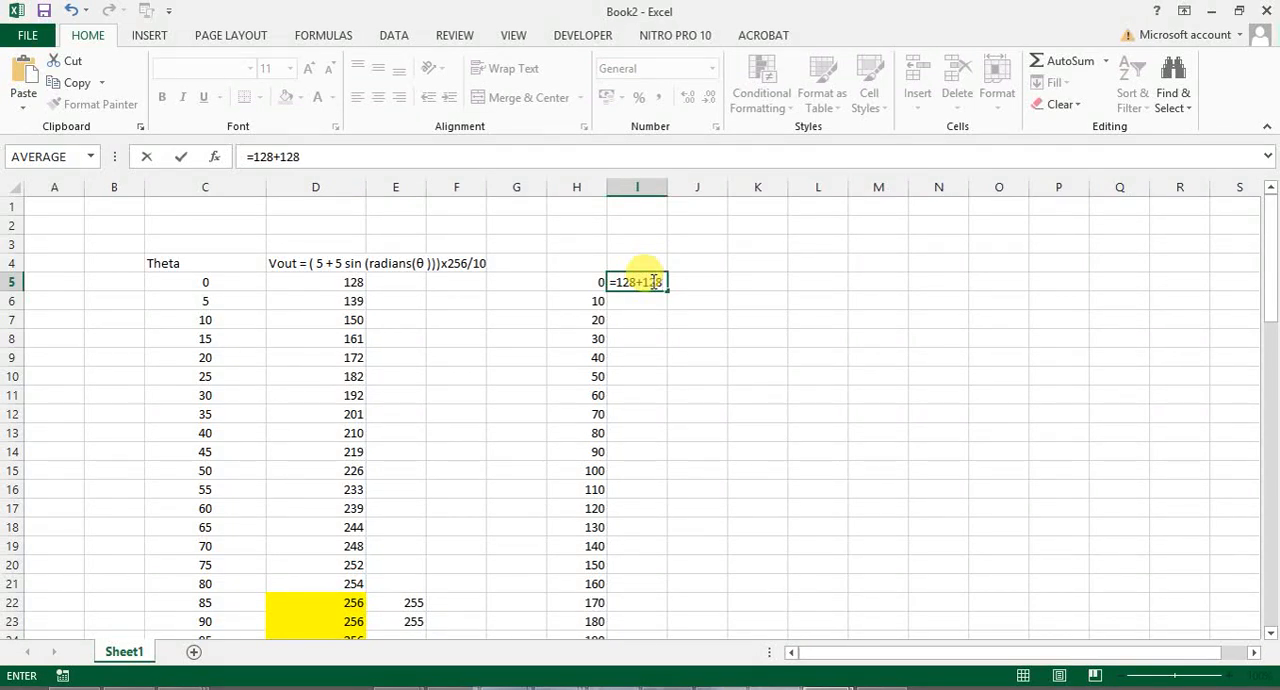
text(*SIN)
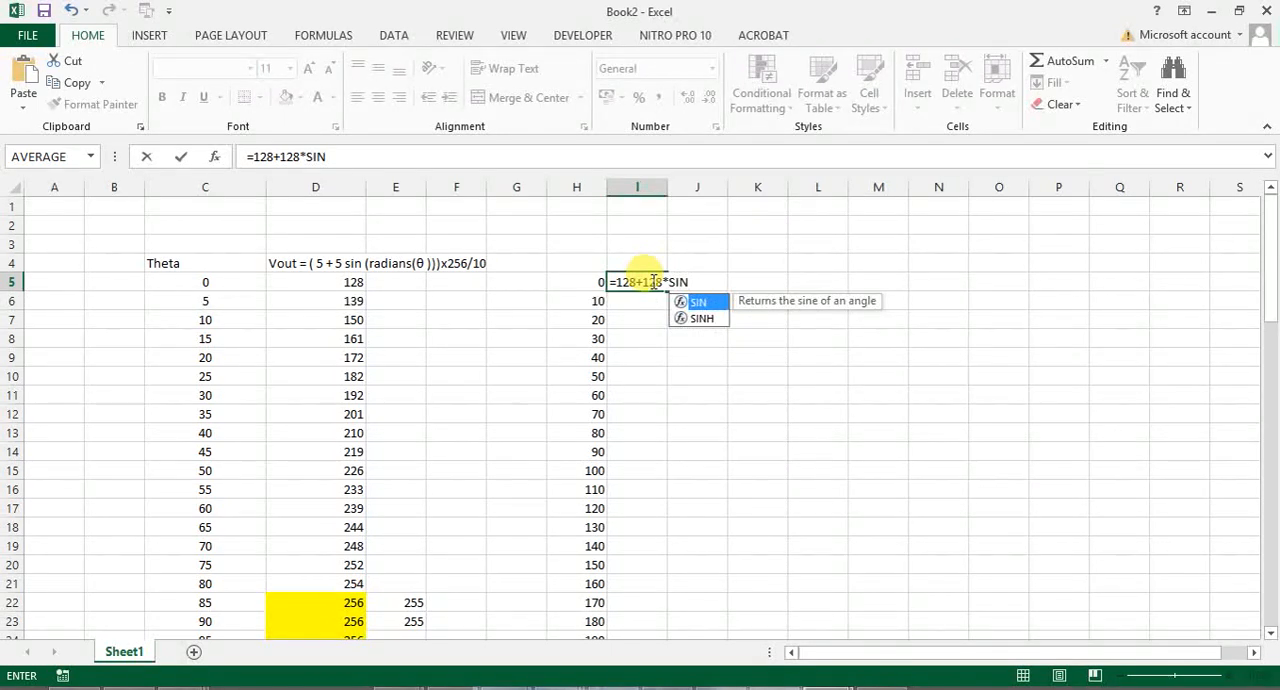
text(()
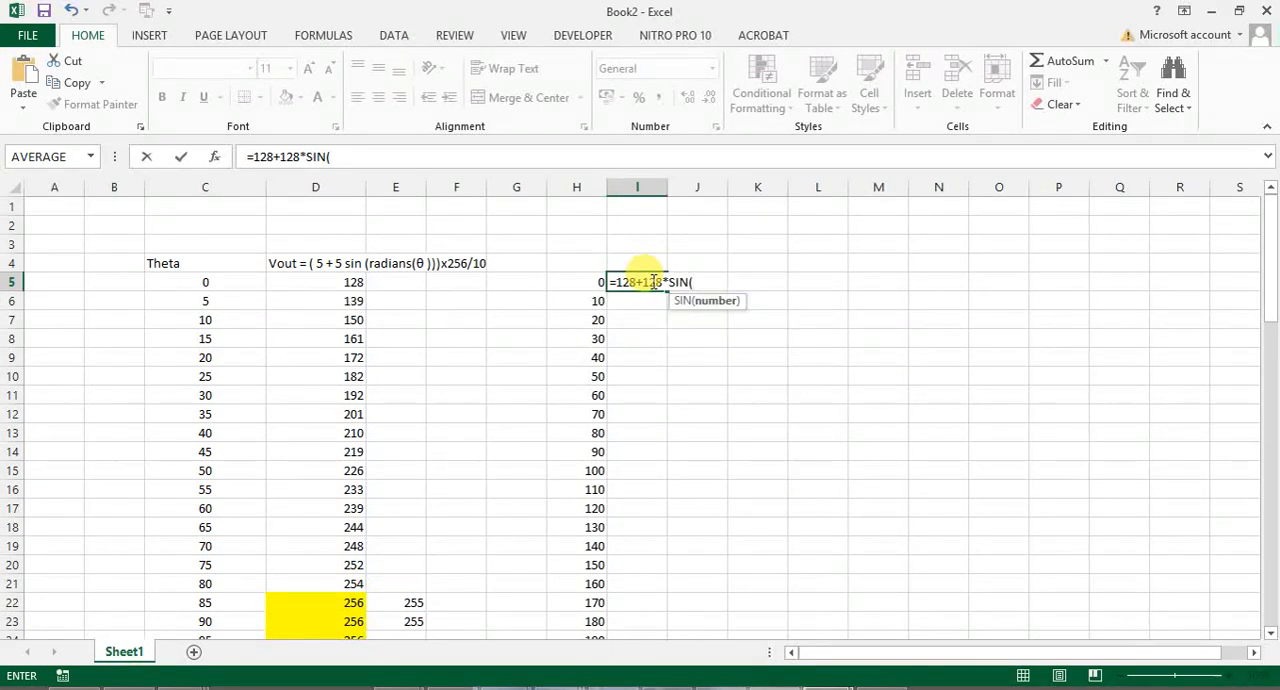
text(ra)
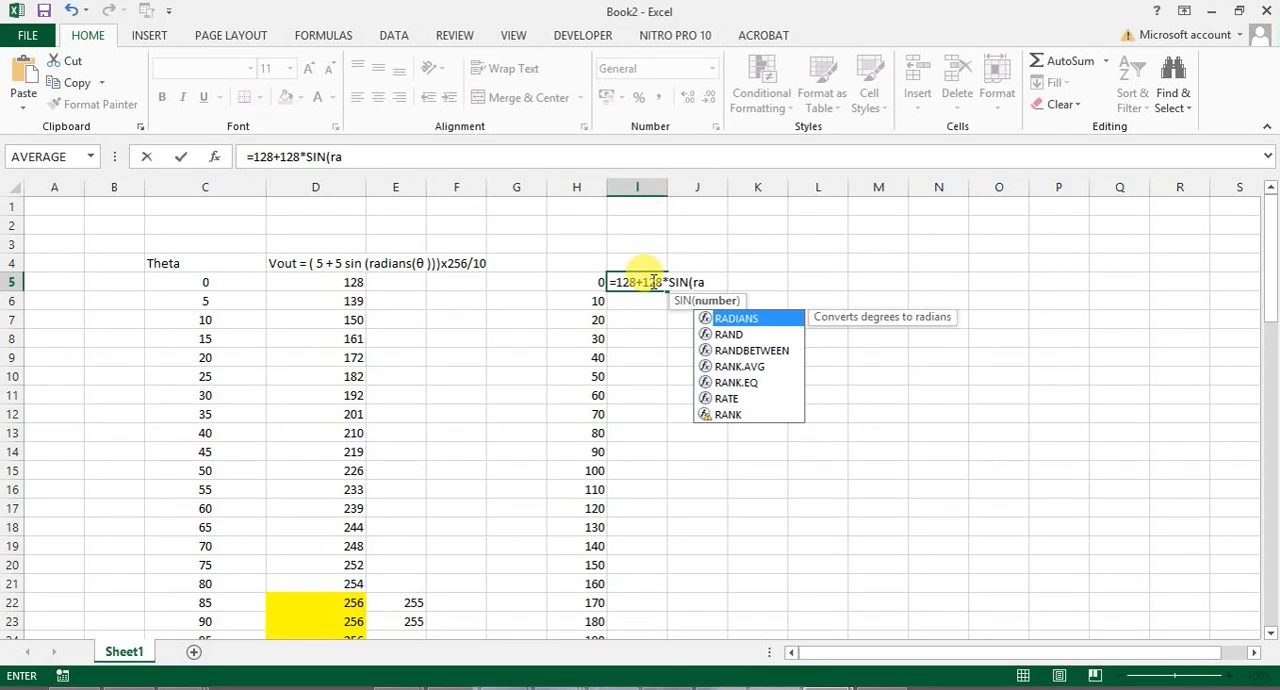
text(dians)
text(()
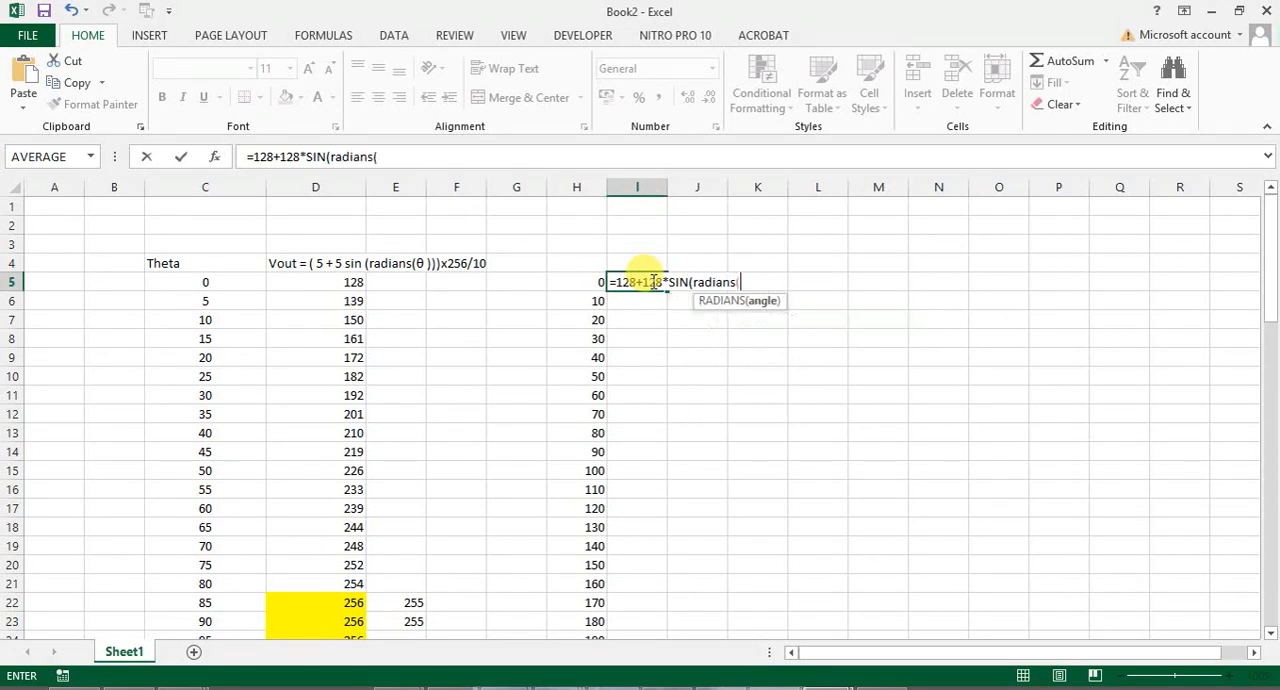
click(579, 282)
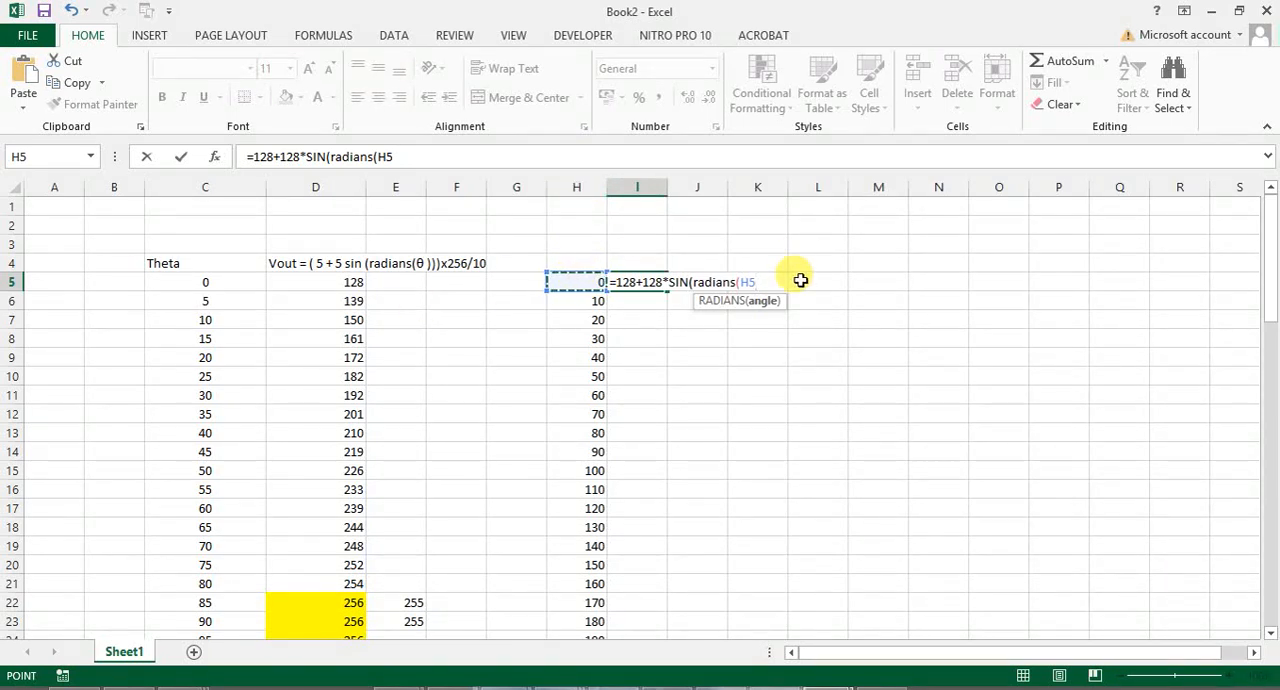
text())
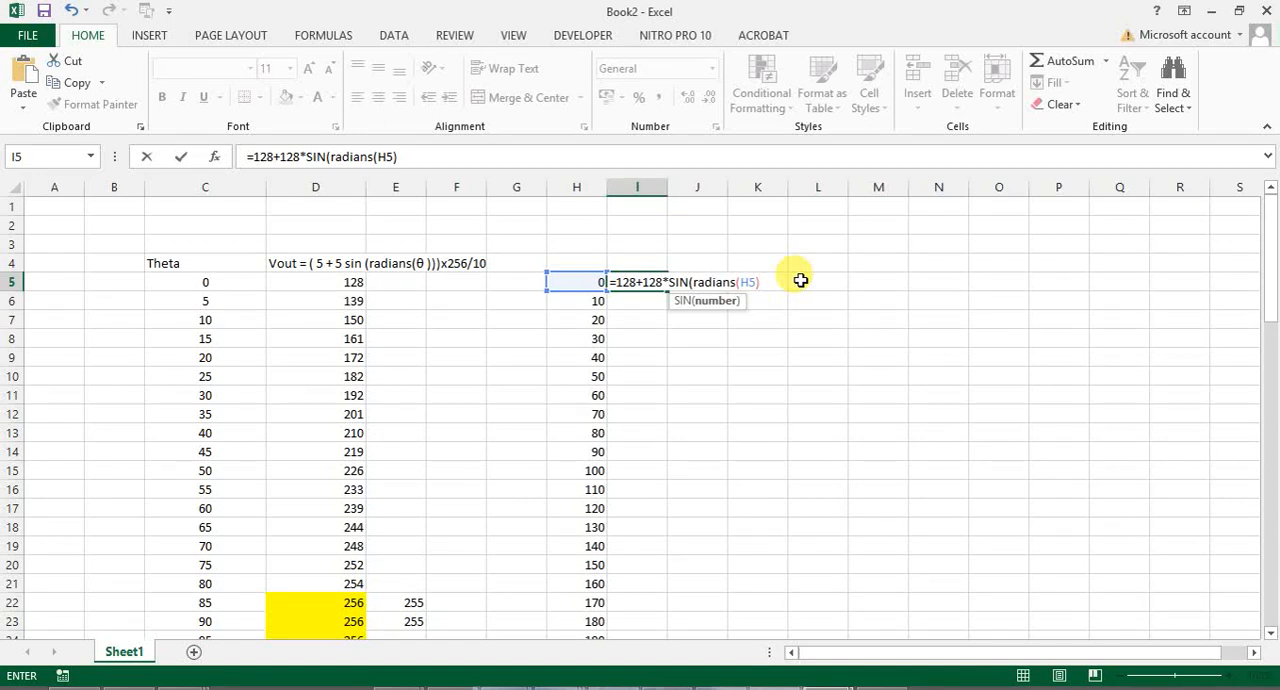
text())
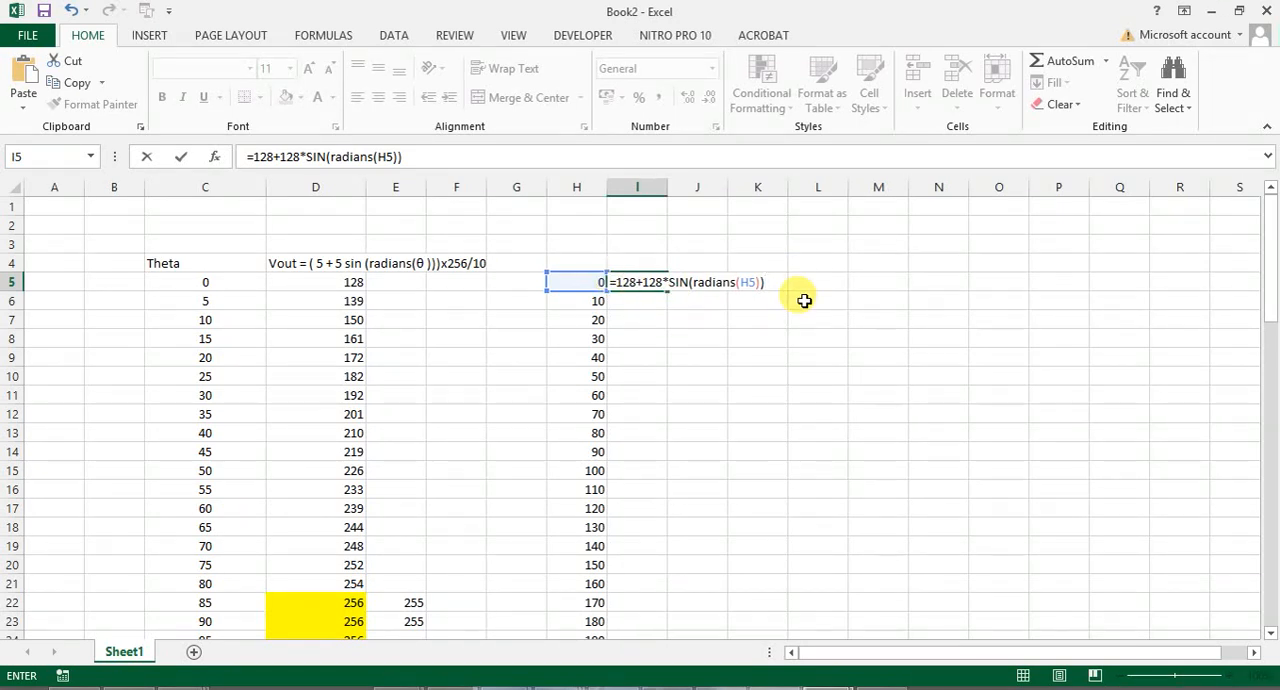
key(Return)
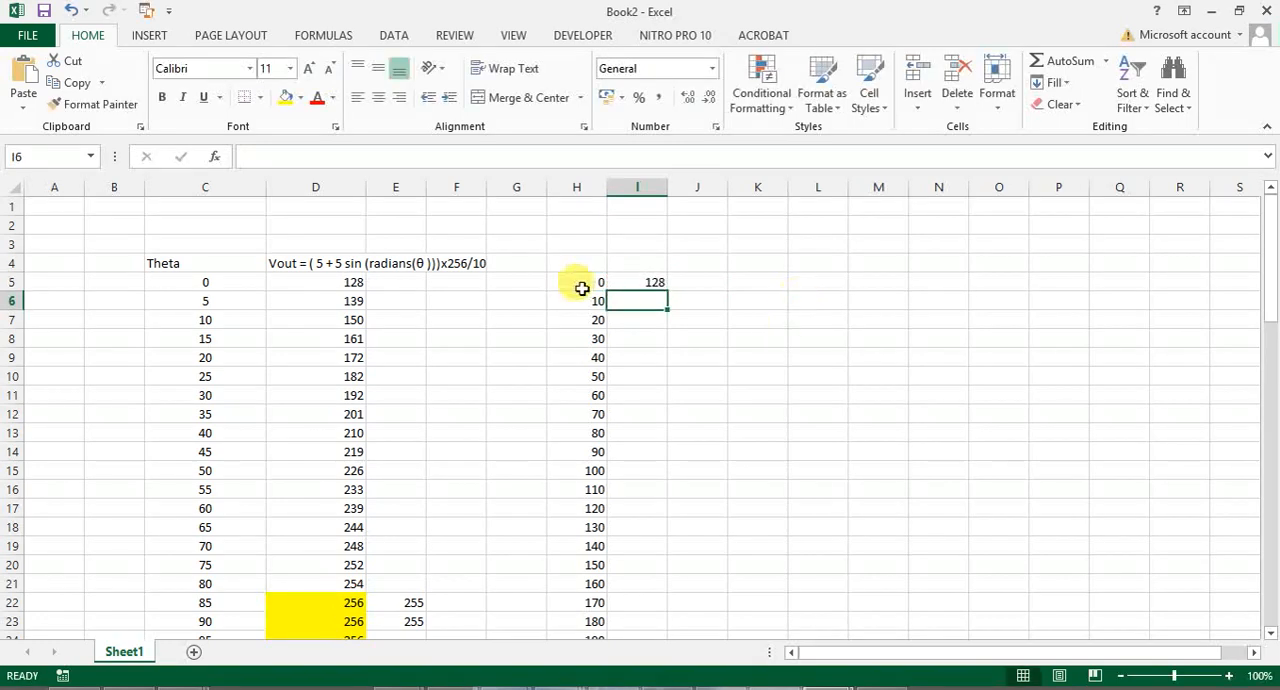
- Copy the I5 formula down to I6 and show both results with zero decimal places
click(637, 284)
drag(668, 291, 668, 309)
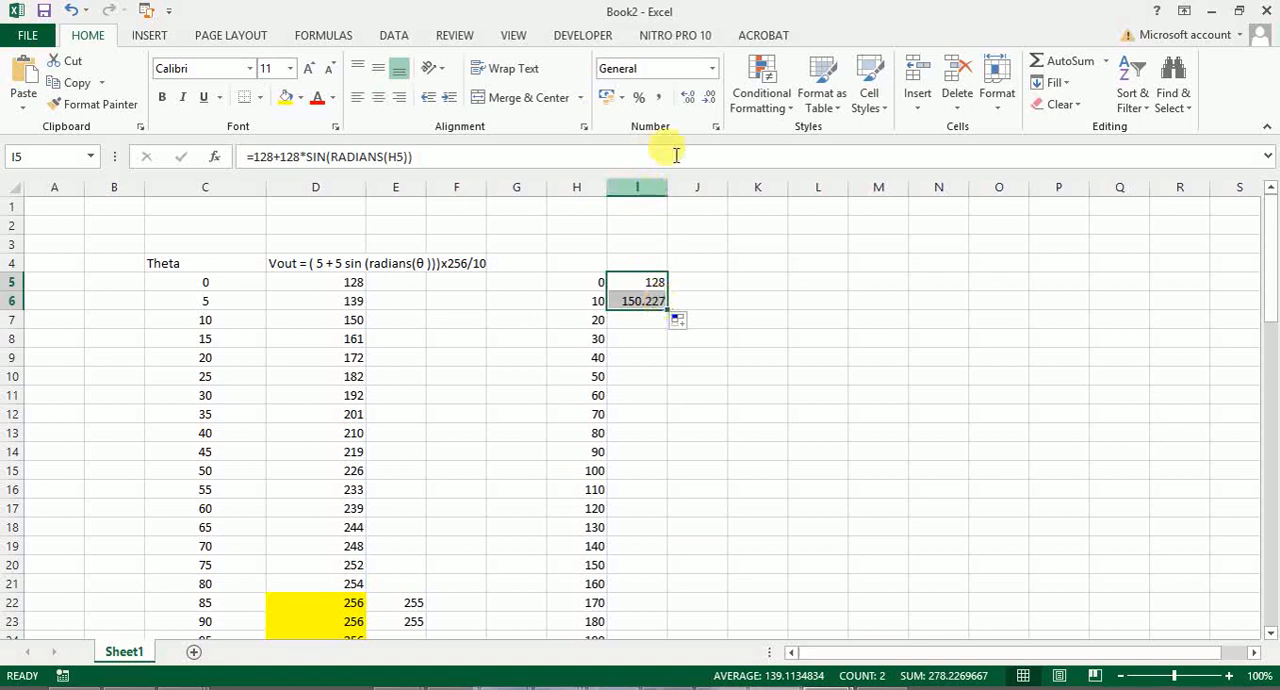
click(708, 100)
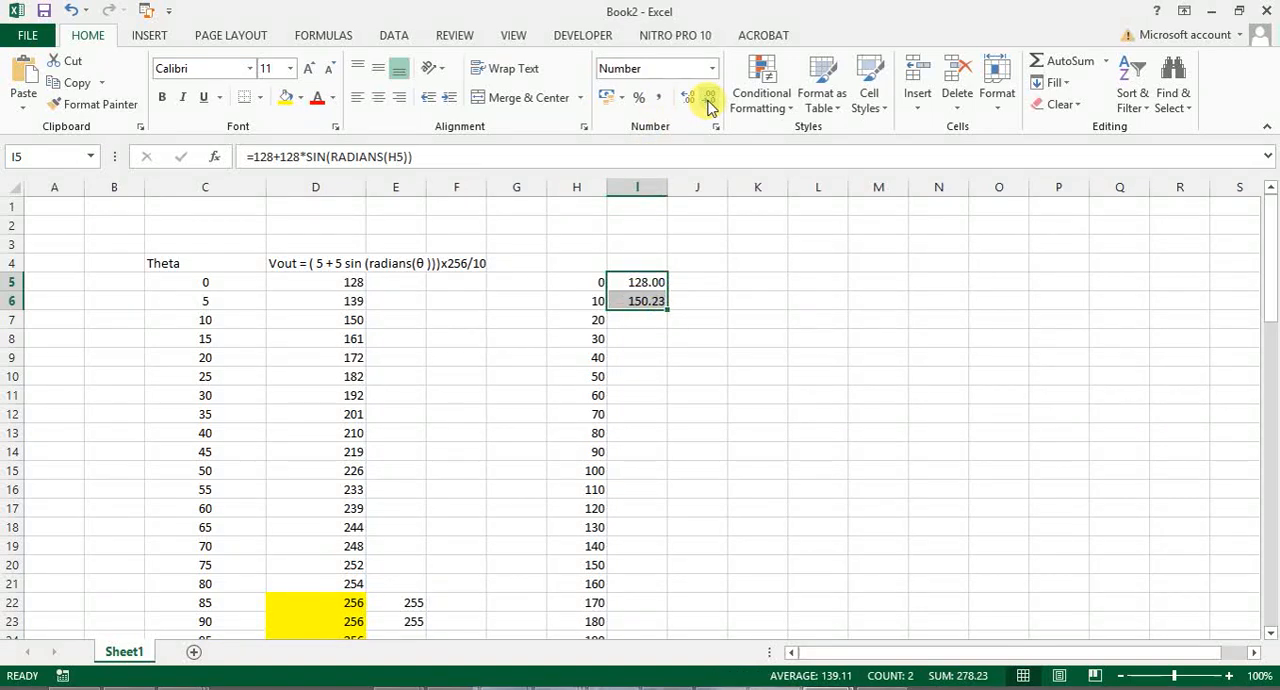
click(708, 100)
click(708, 100)
click(738, 432)
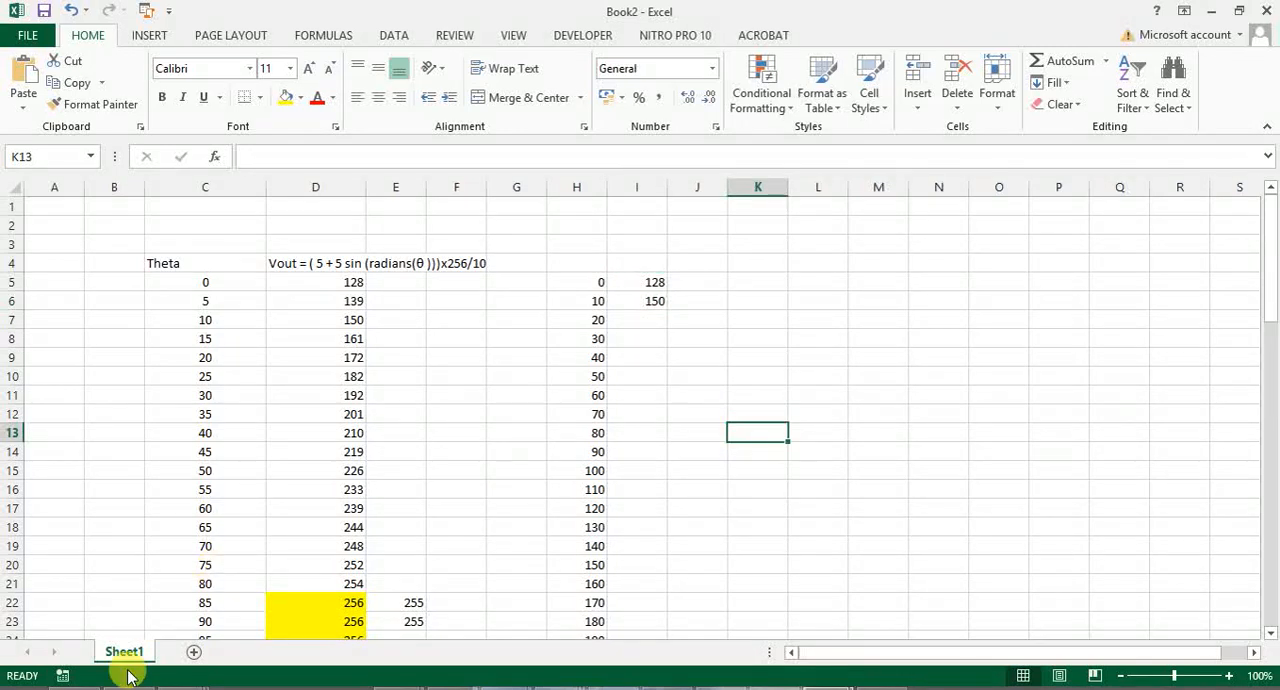
- Switch to Nitro Pro and examine the Vout formula note in the Sine wave 37 values PDF
click(76, 688)
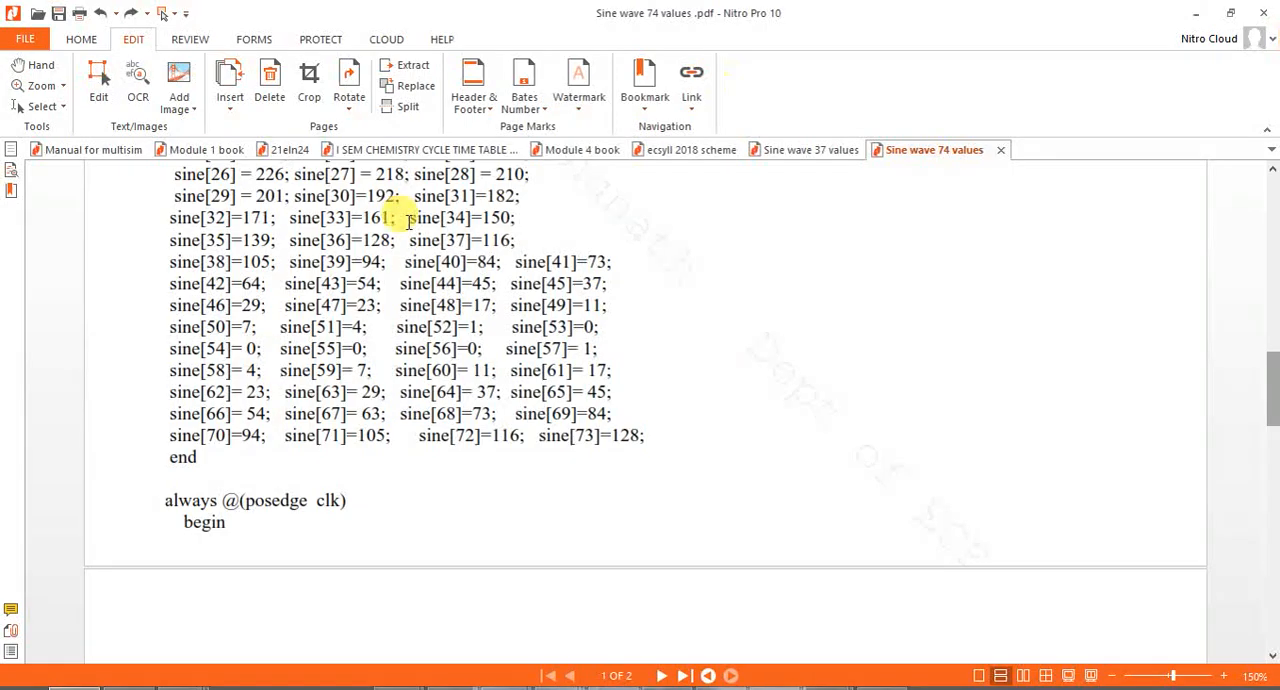
click(808, 150)
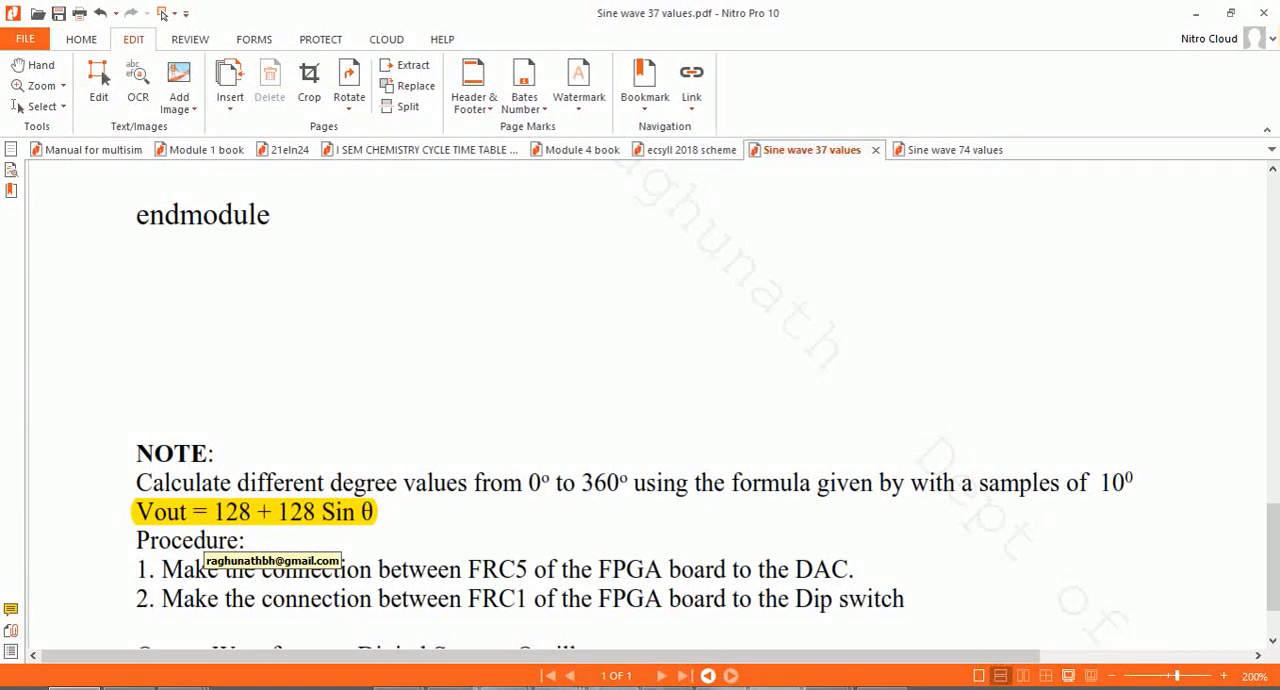
- Compare the first sine array values in the Sine wave 37 values PDF with the results in I5:I6 in Excel
drag(1275, 525, 1272, 305)
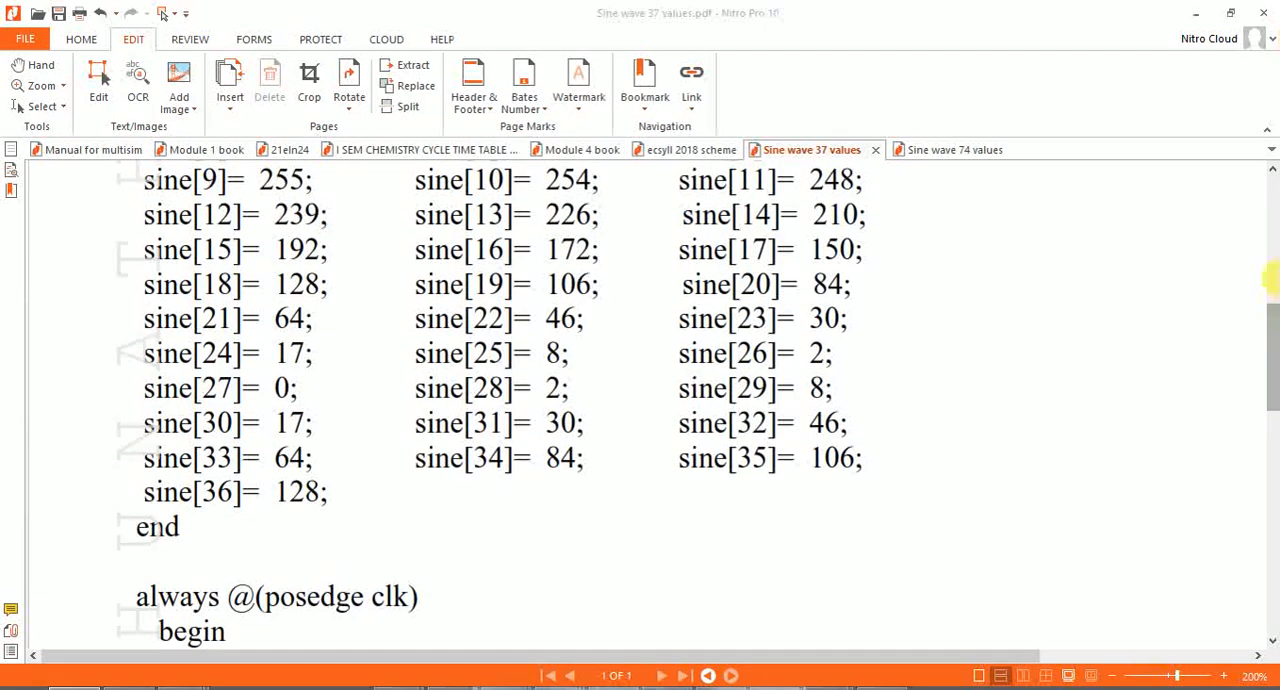
click(1273, 291)
drag(1274, 294, 1277, 352)
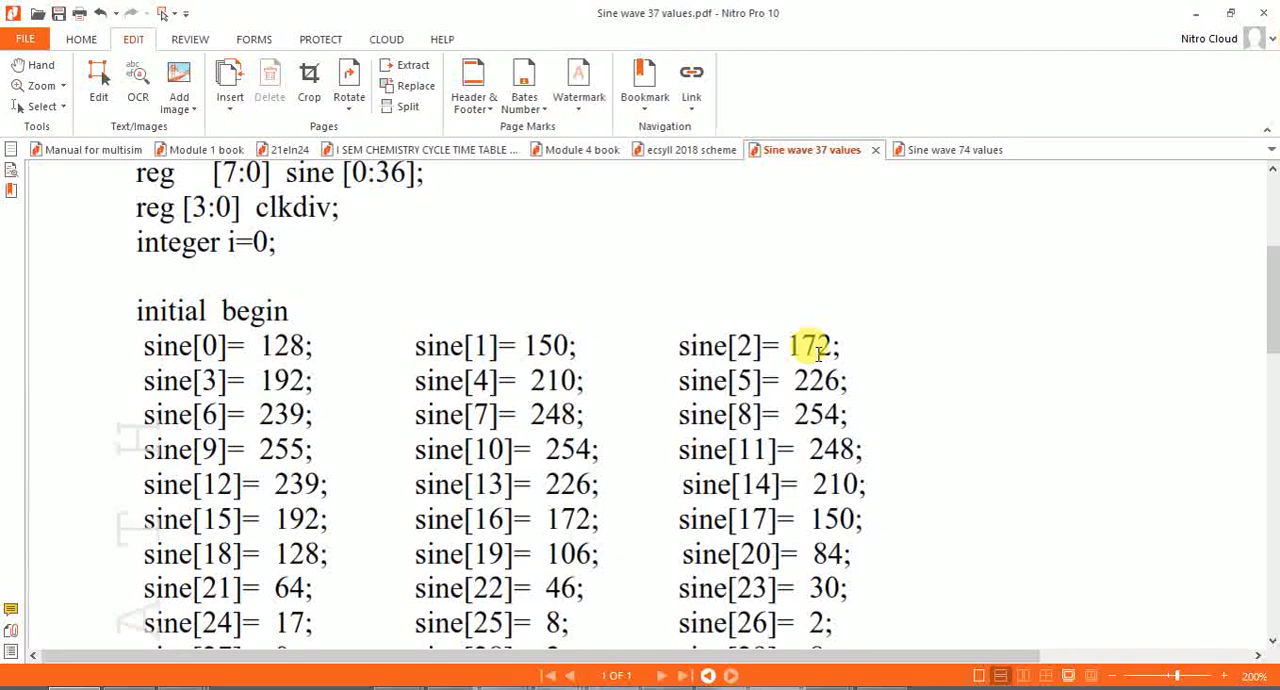
key(alt)
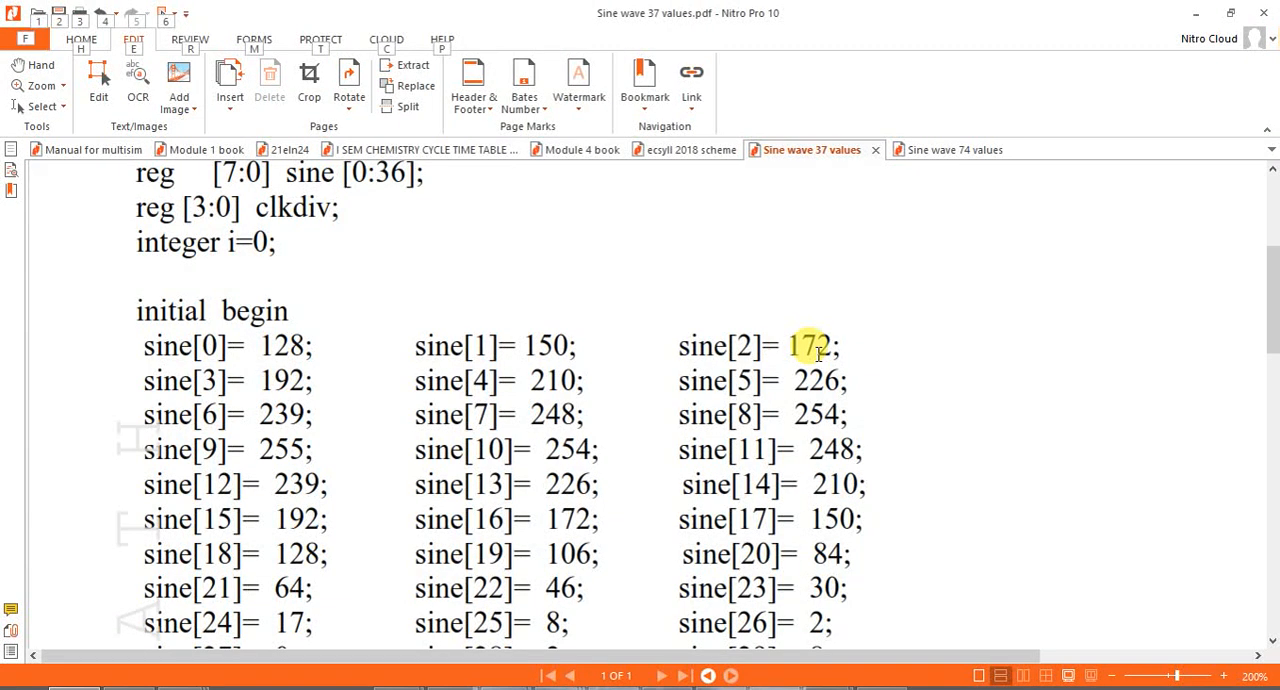
key(alt+Tab)
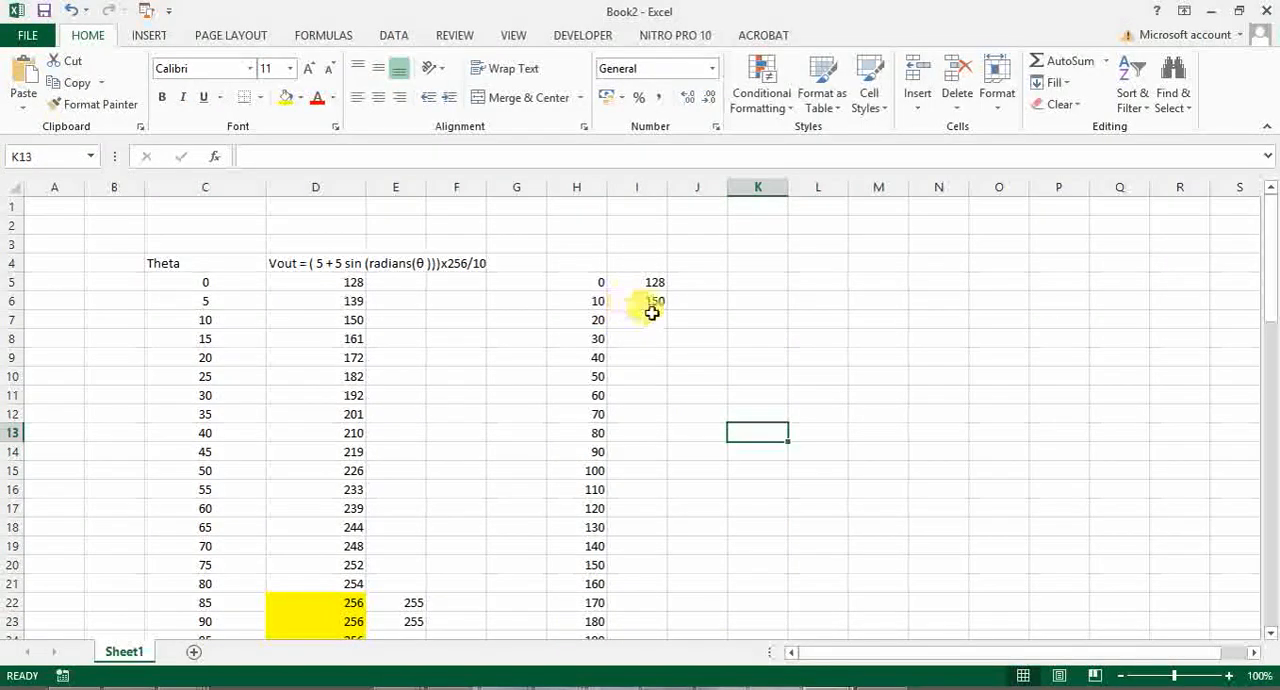
key(alt+Tab)
key(alt+Tab)
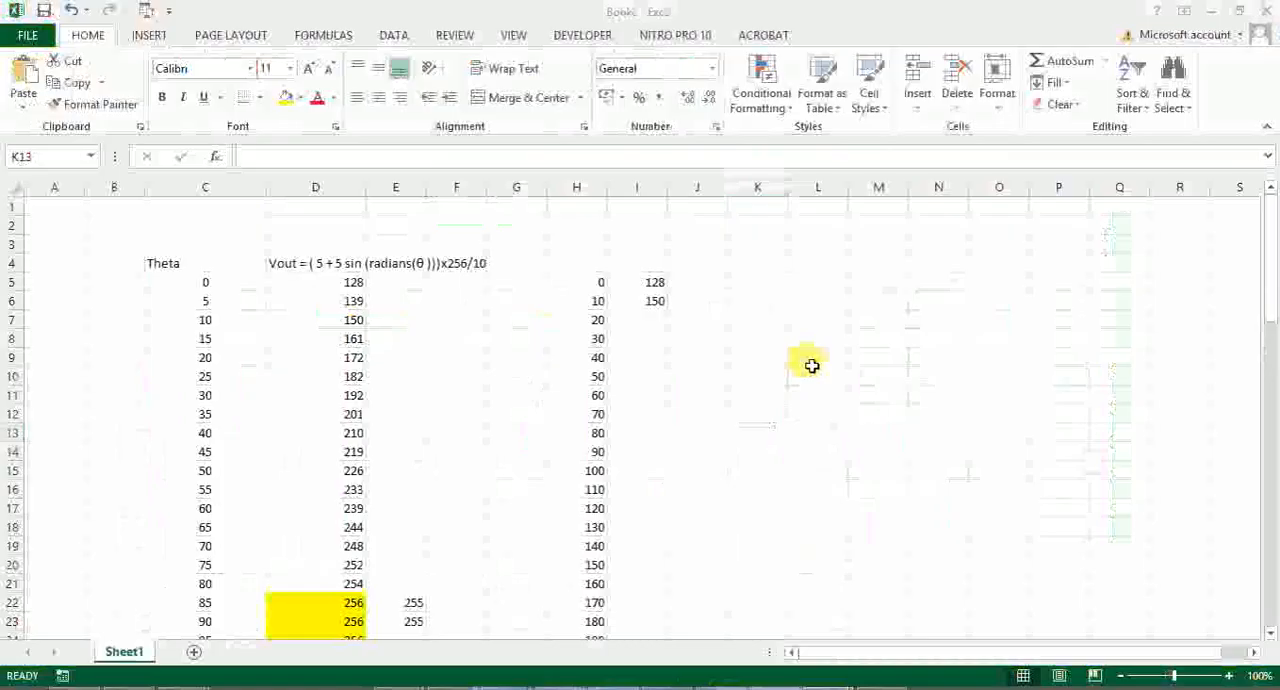
- Copy the I6 Vout formula down to I7 and check the 20- and 30-degree entries in the sine array PDF
click(664, 304)
drag(667, 311, 666, 328)
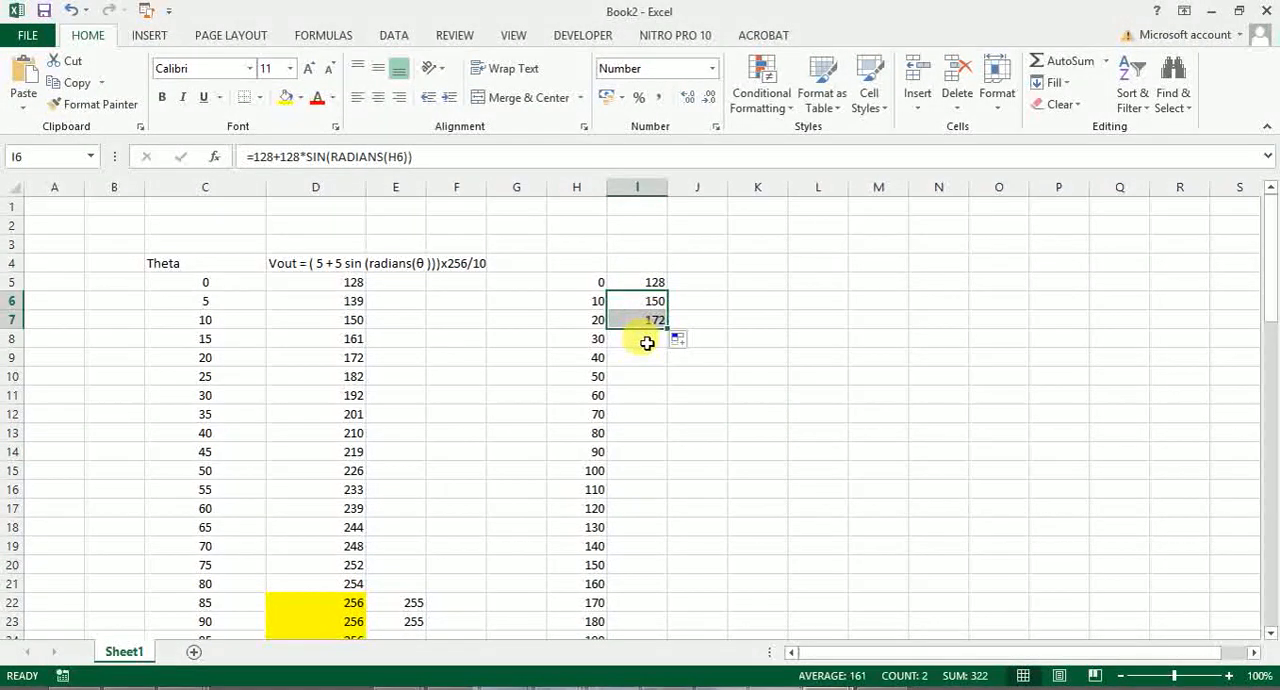
click(647, 343)
key(alt+Tab)
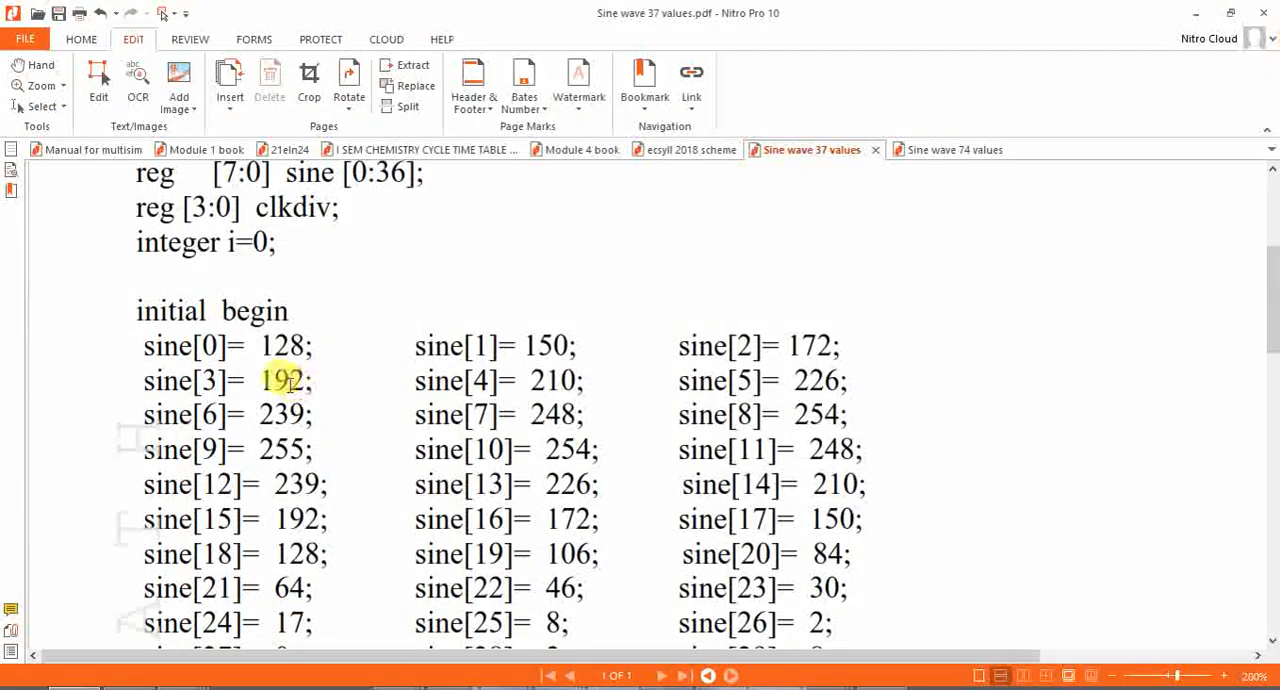
key(alt+Tab)
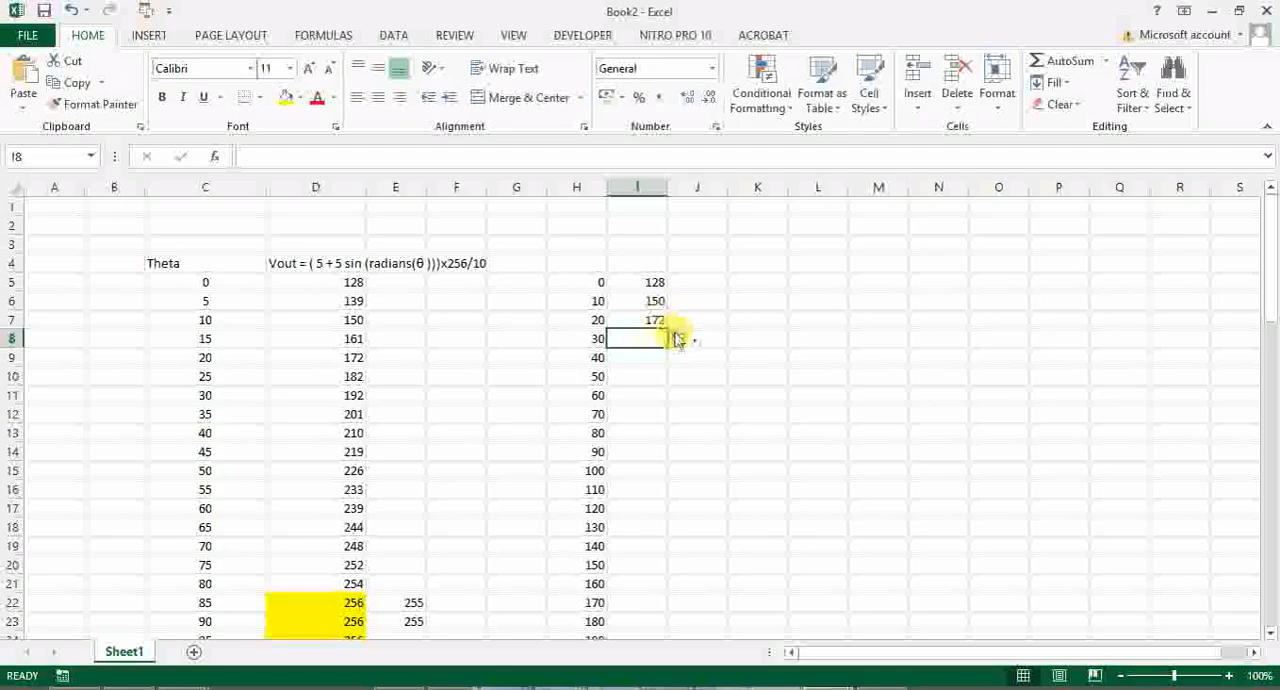
- Extend the Vout formula from I7 down to I9, covering 30 and 40 degrees
click(660, 321)
drag(670, 329, 660, 362)
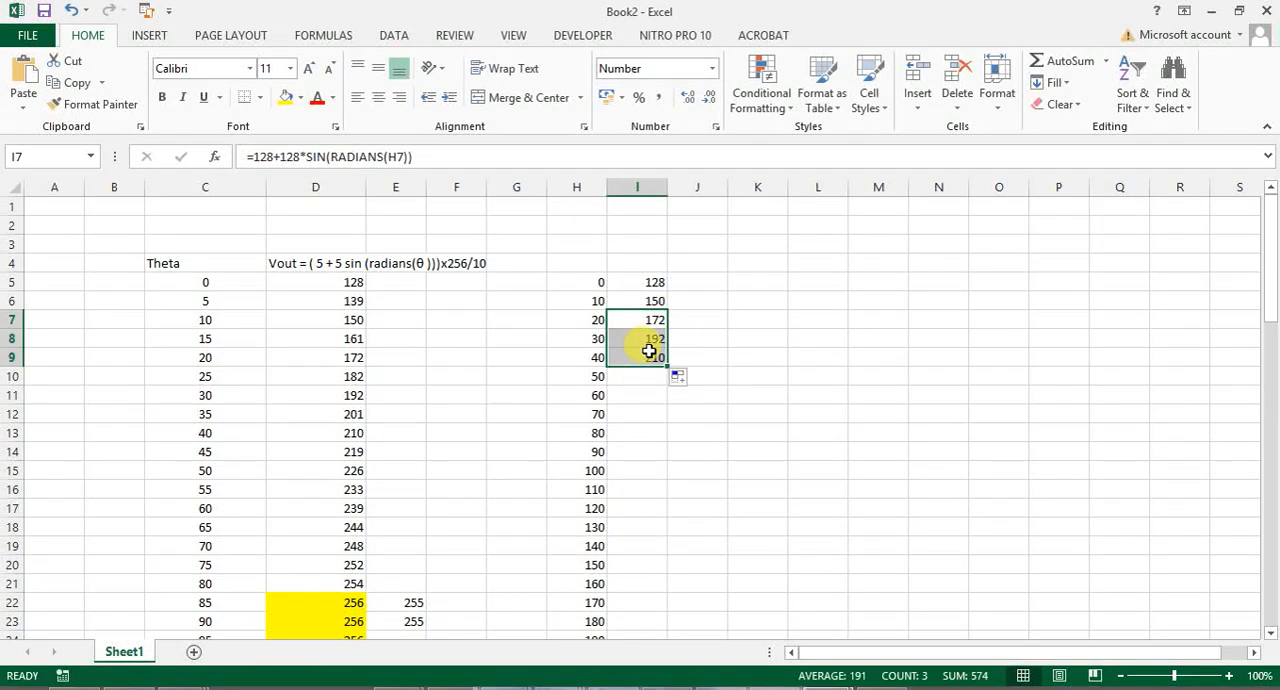
click(654, 393)
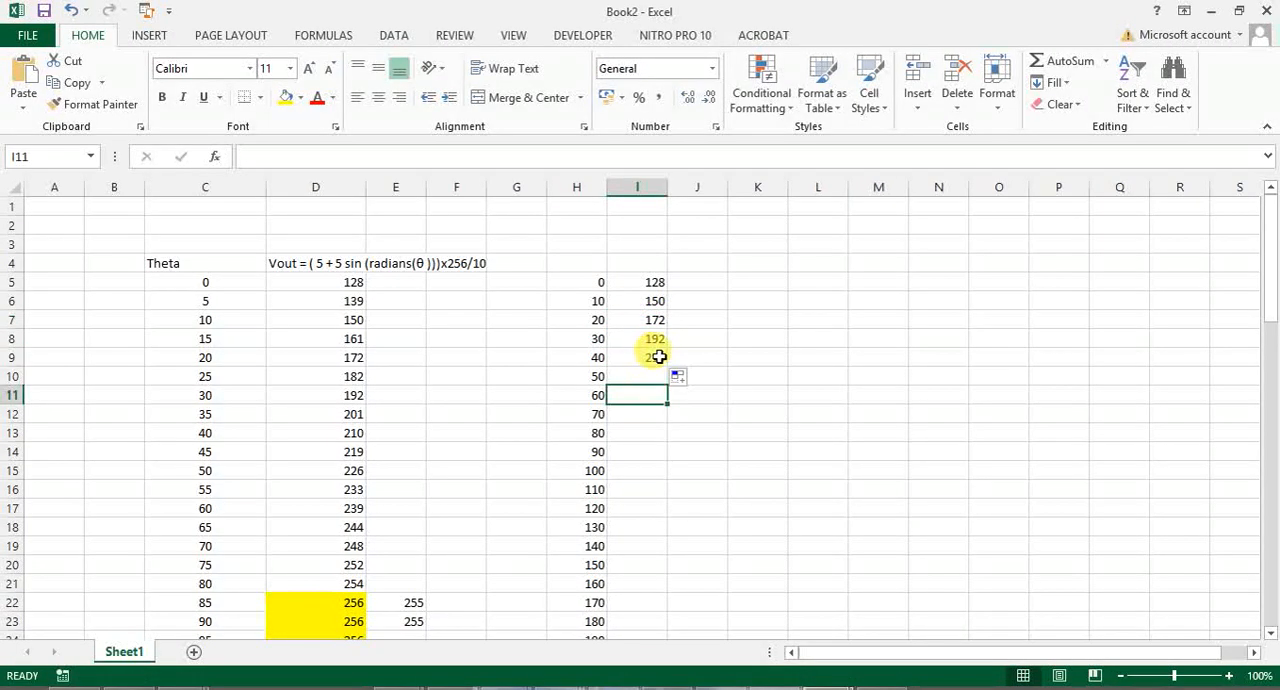
- Fill the Vout formula from I9 down to I41 for the remaining angles up to 360 degrees and review the column
click(659, 357)
drag(665, 366, 672, 485)
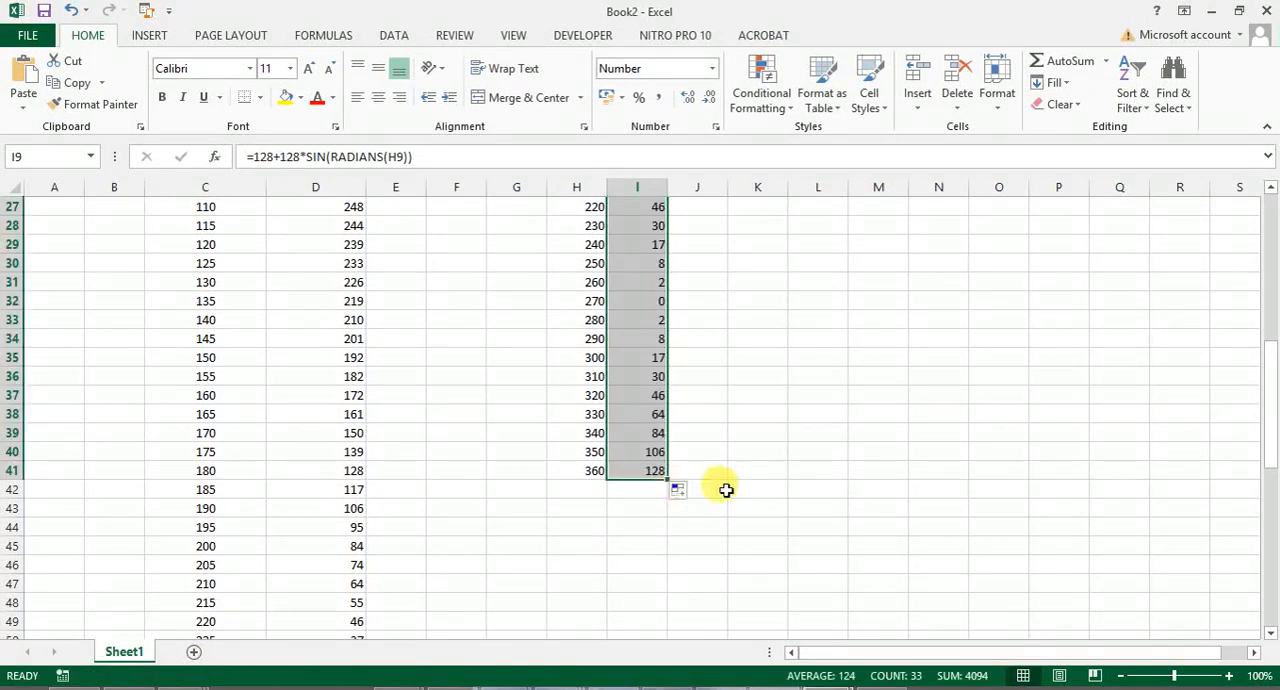
click(722, 489)
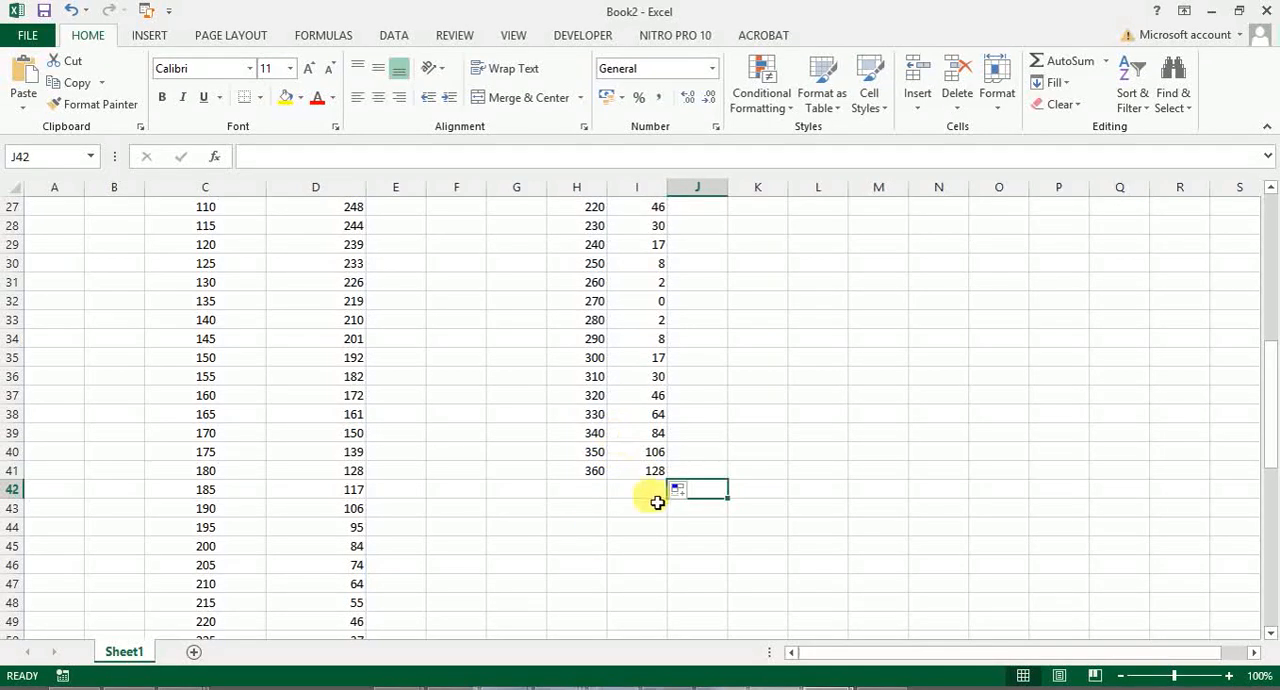
drag(1271, 386, 1266, 241)
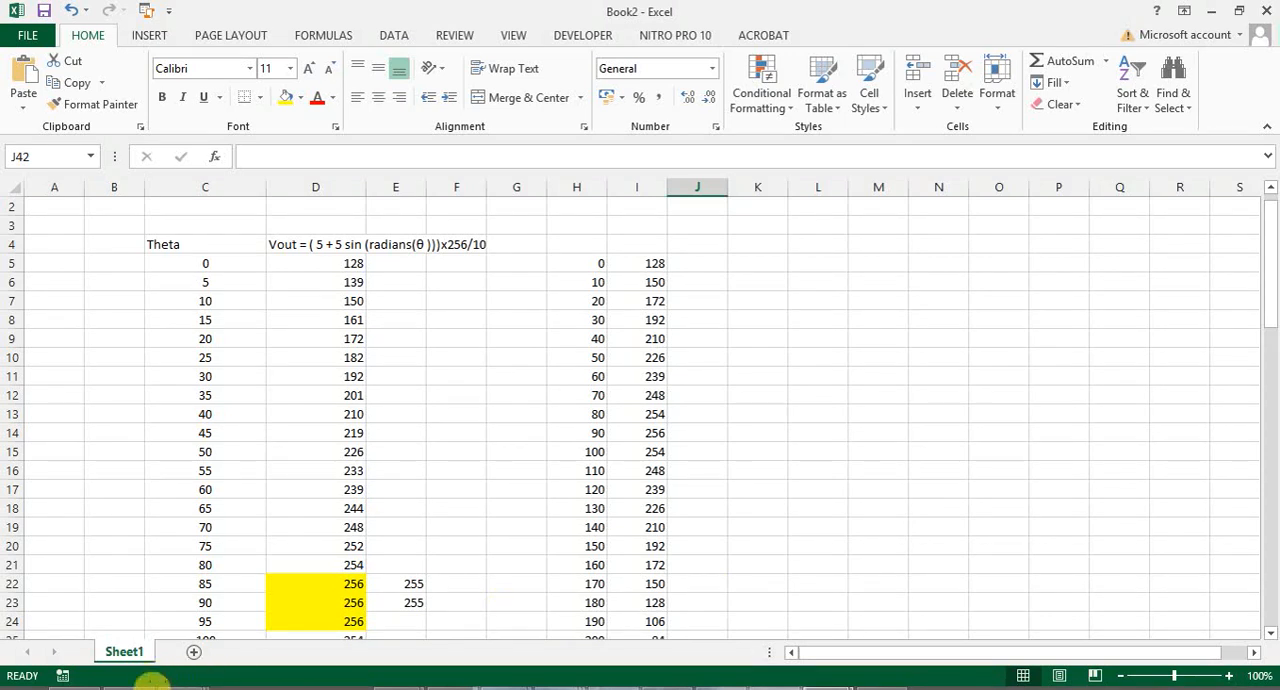
- Switch to the fx-570VN PLUS calculator emulator, clear its previous calculation and reposition its window over the worksheet
click(140, 687)
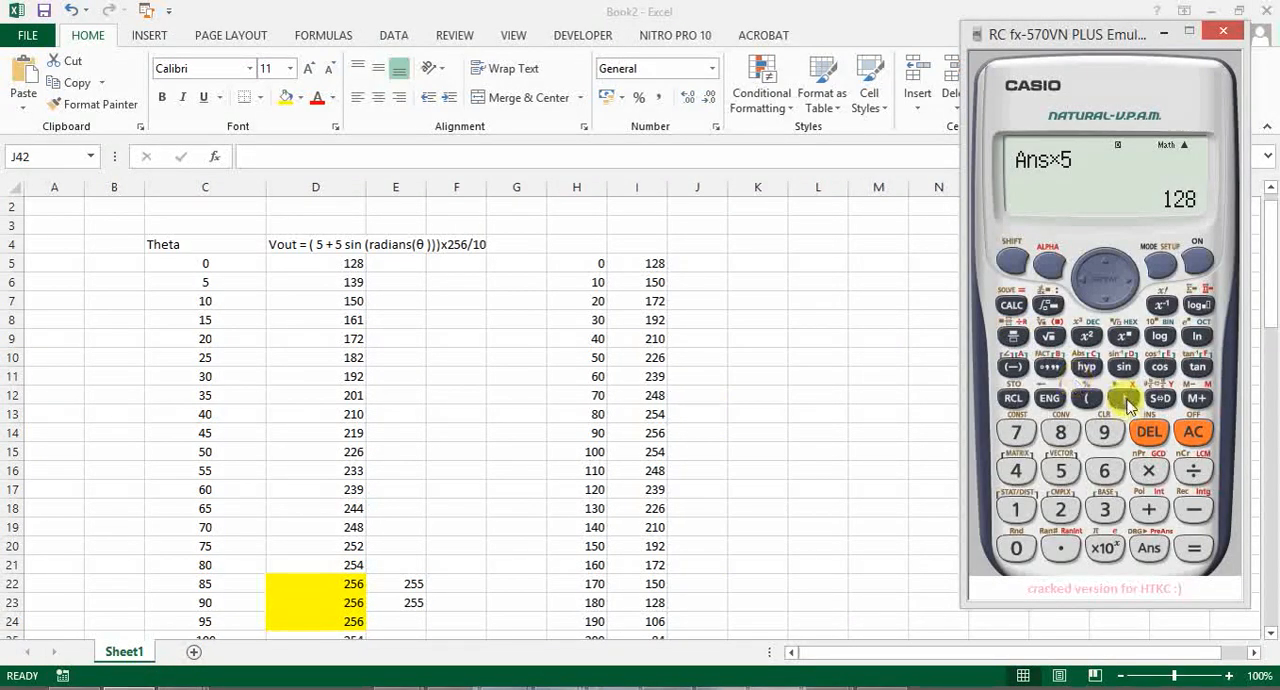
click(1193, 431)
right_click(1034, 81)
click(1037, 34)
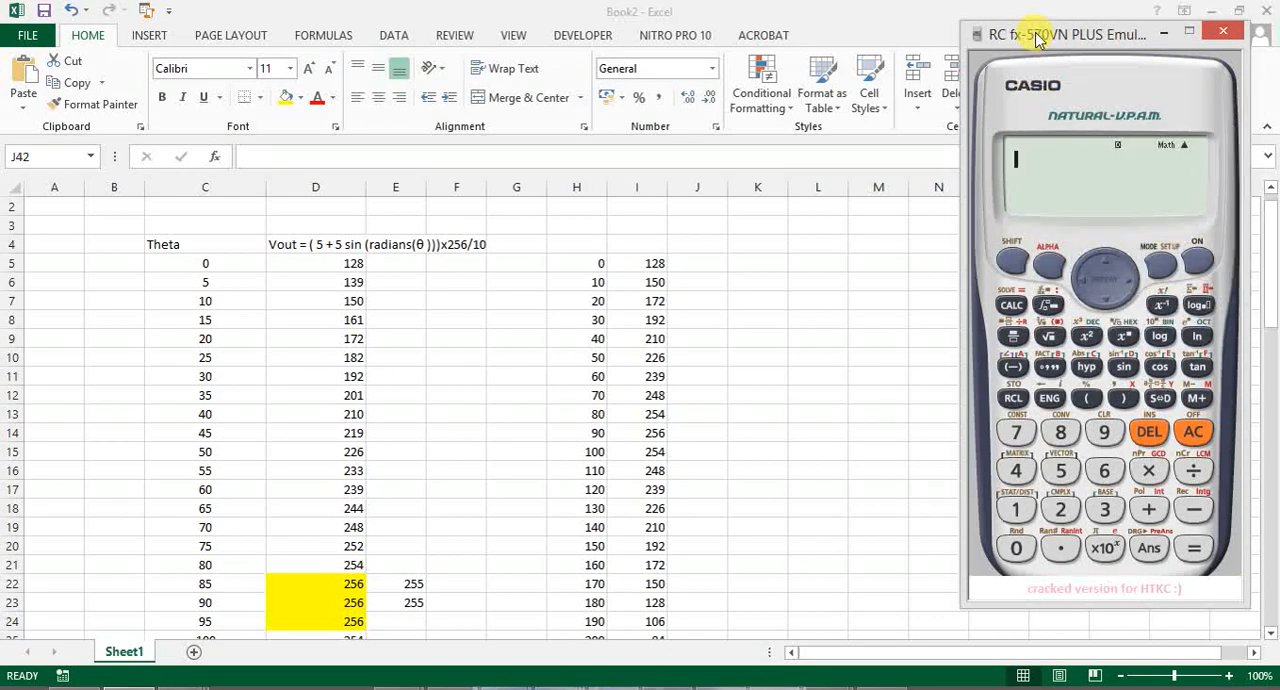
drag(1082, 38, 987, 72)
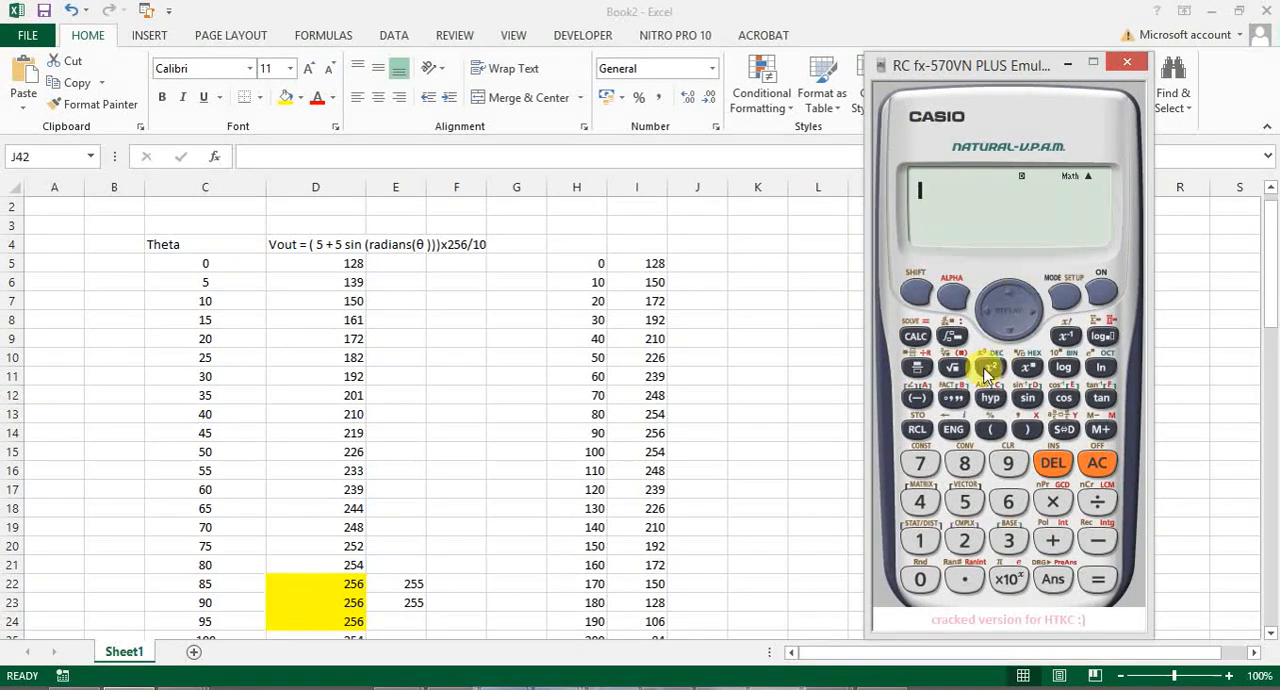
- Calculate 128+128(sin(0)) on the calculator to verify the Vout value for 0 degrees
click(920, 545)
click(962, 541)
click(963, 474)
click(1052, 541)
click(920, 541)
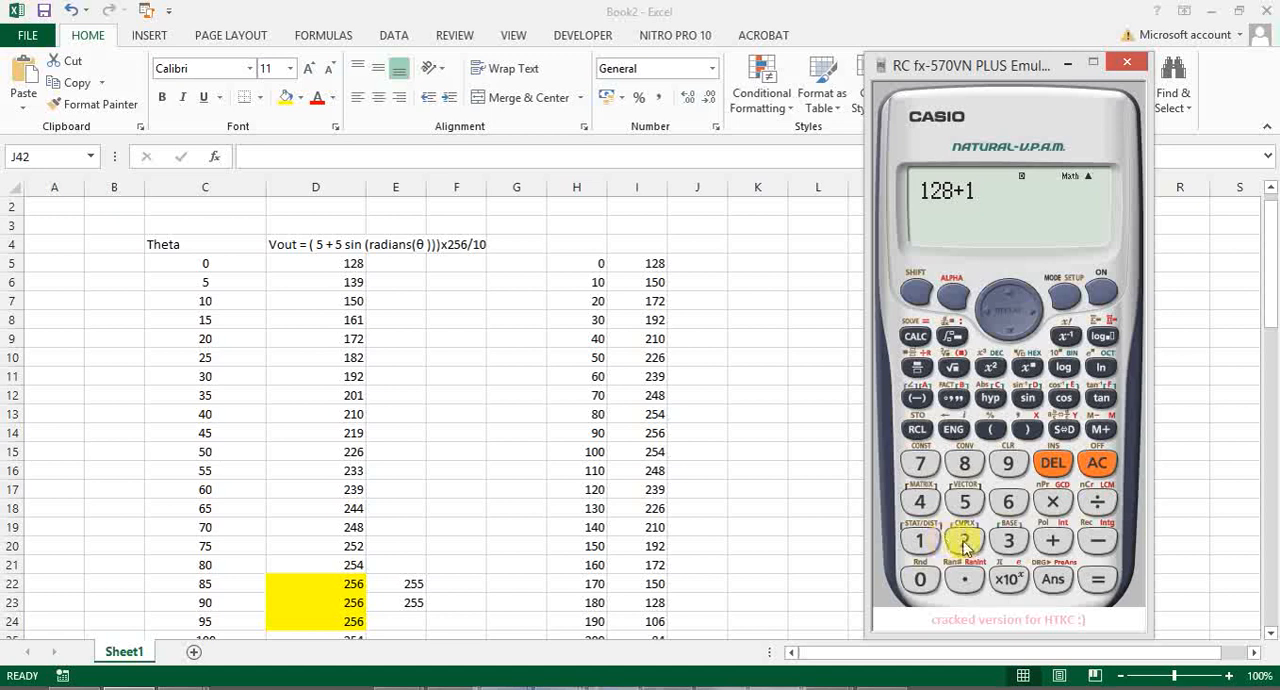
click(965, 463)
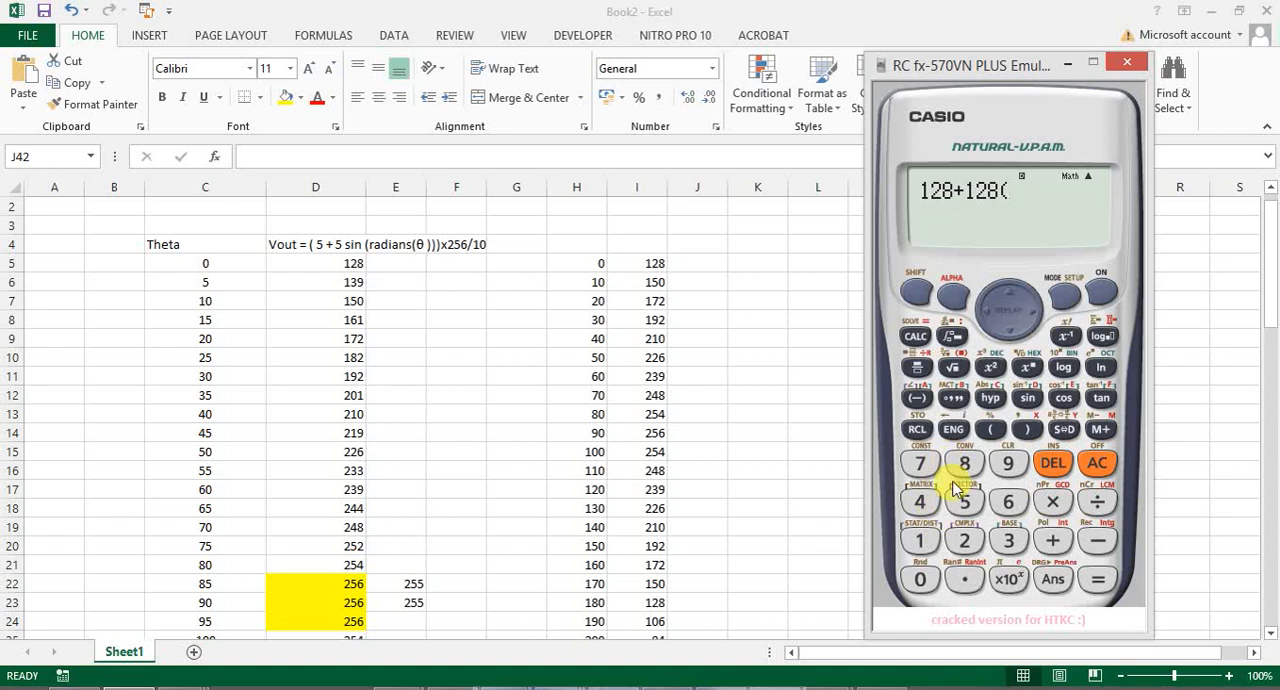
click(1027, 400)
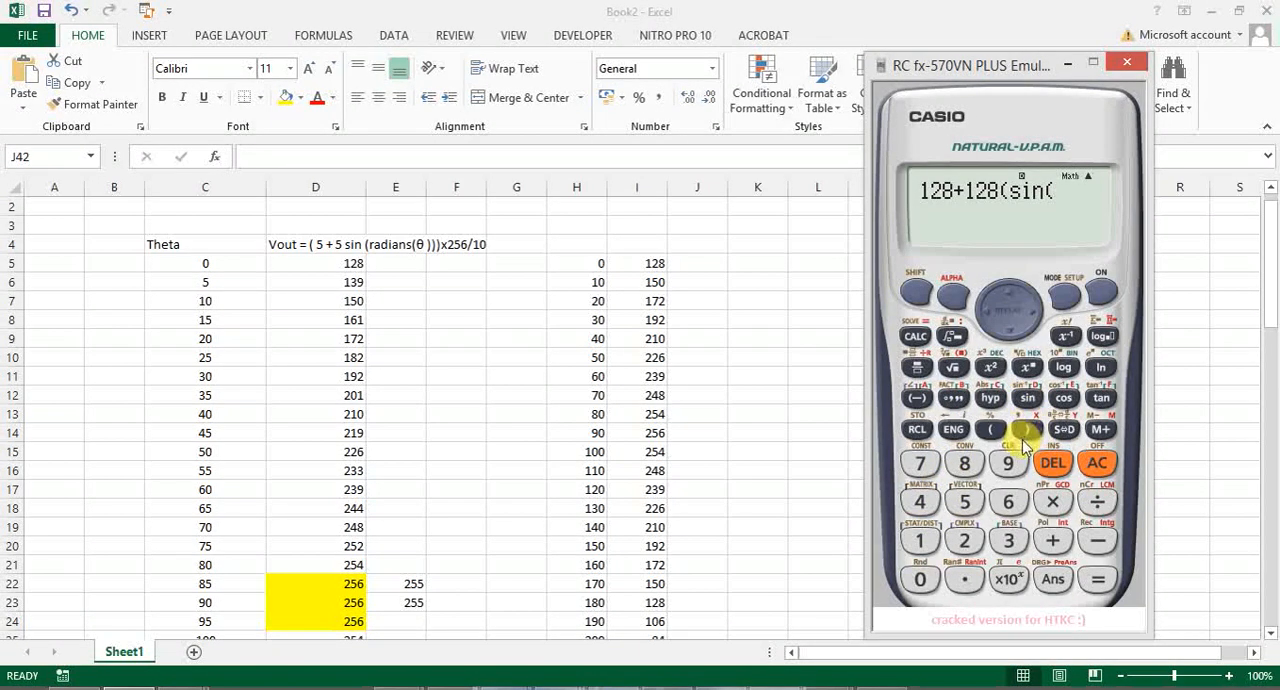
click(920, 579)
click(1027, 430)
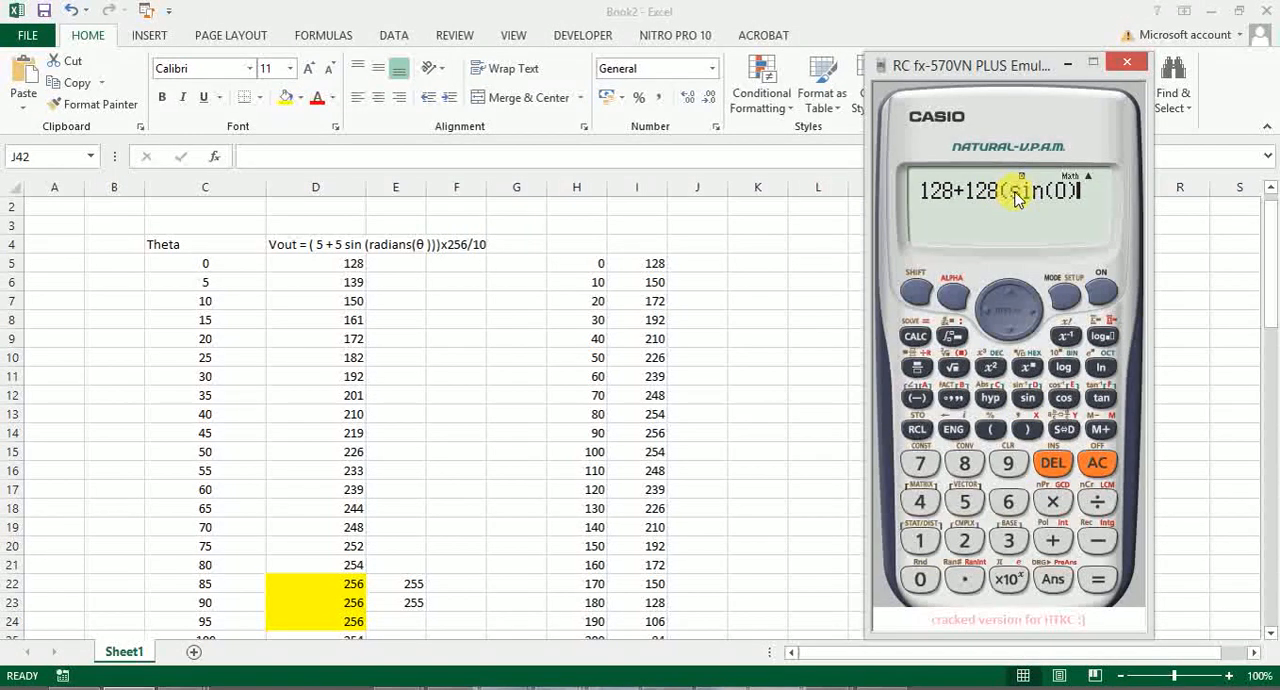
click(1026, 431)
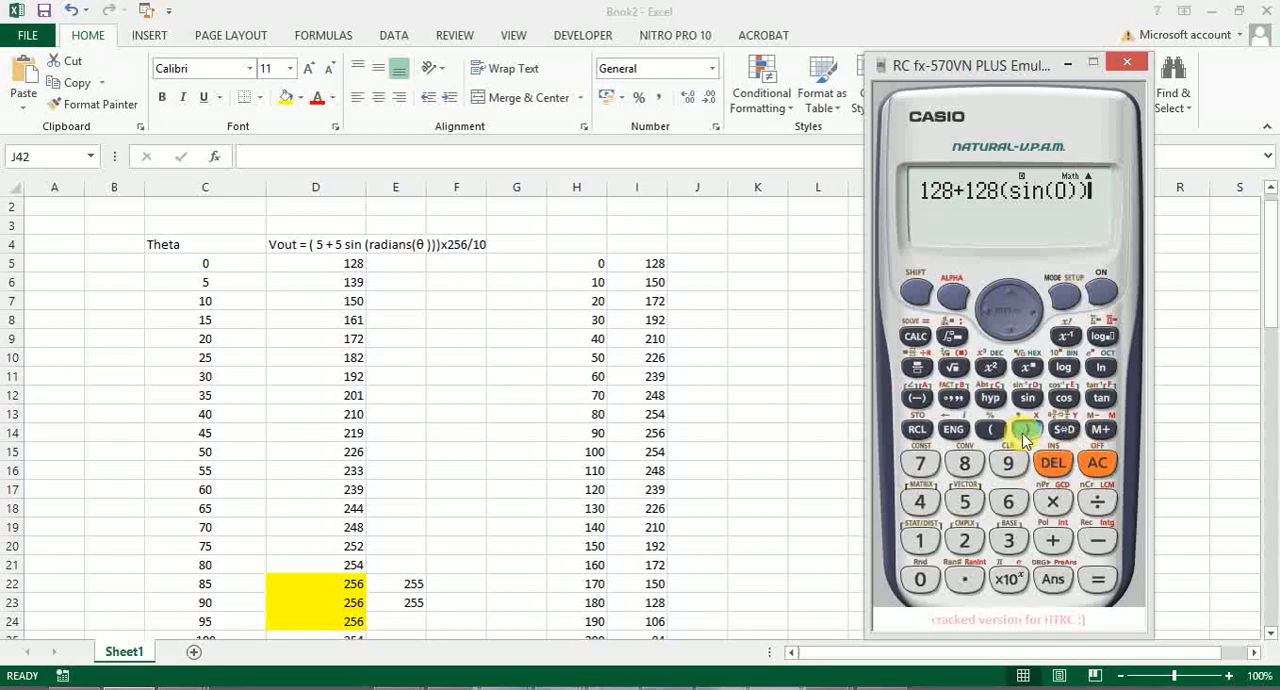
click(1098, 582)
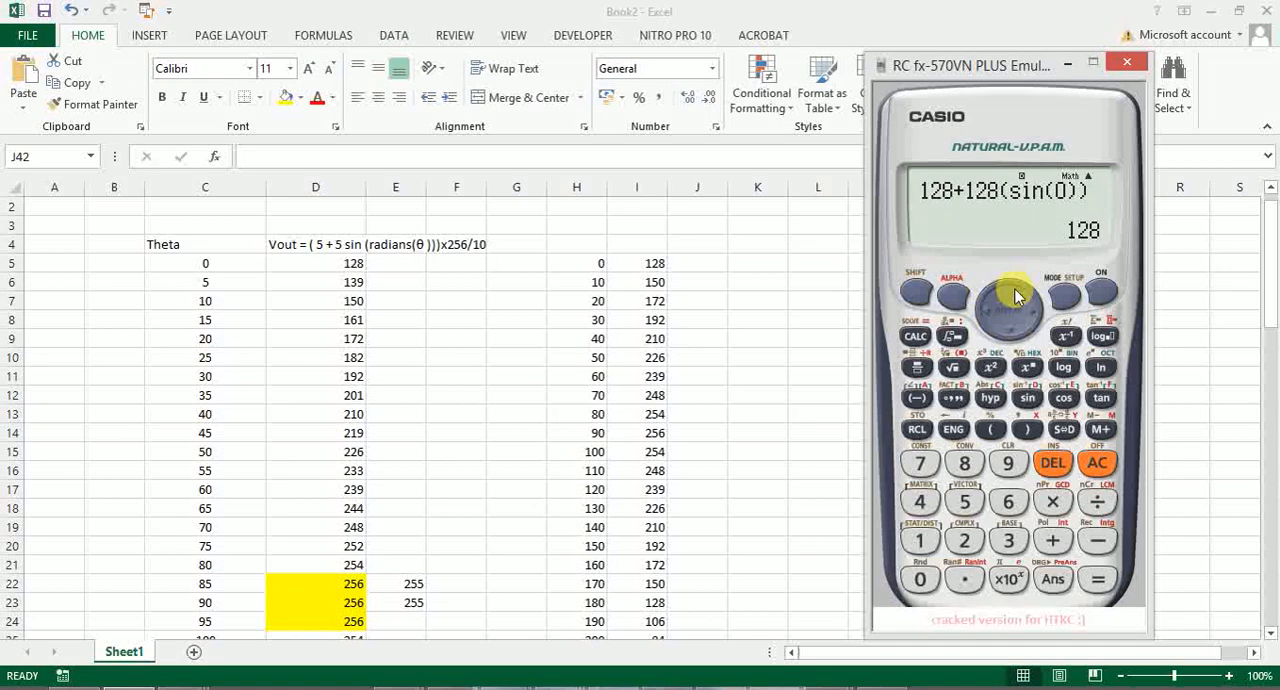
- Edit the angle in the calculator expression and evaluate 128+128(sin(θ)) for 10 and 20 degrees
click(985, 316)
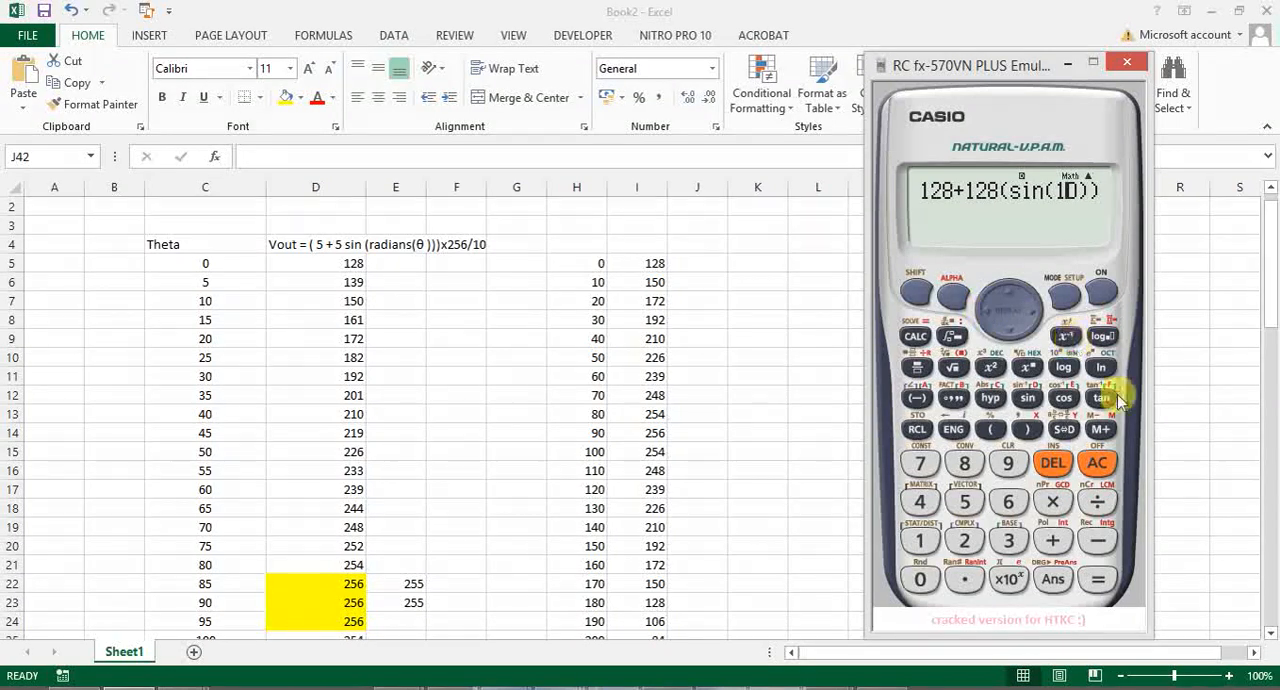
click(1098, 580)
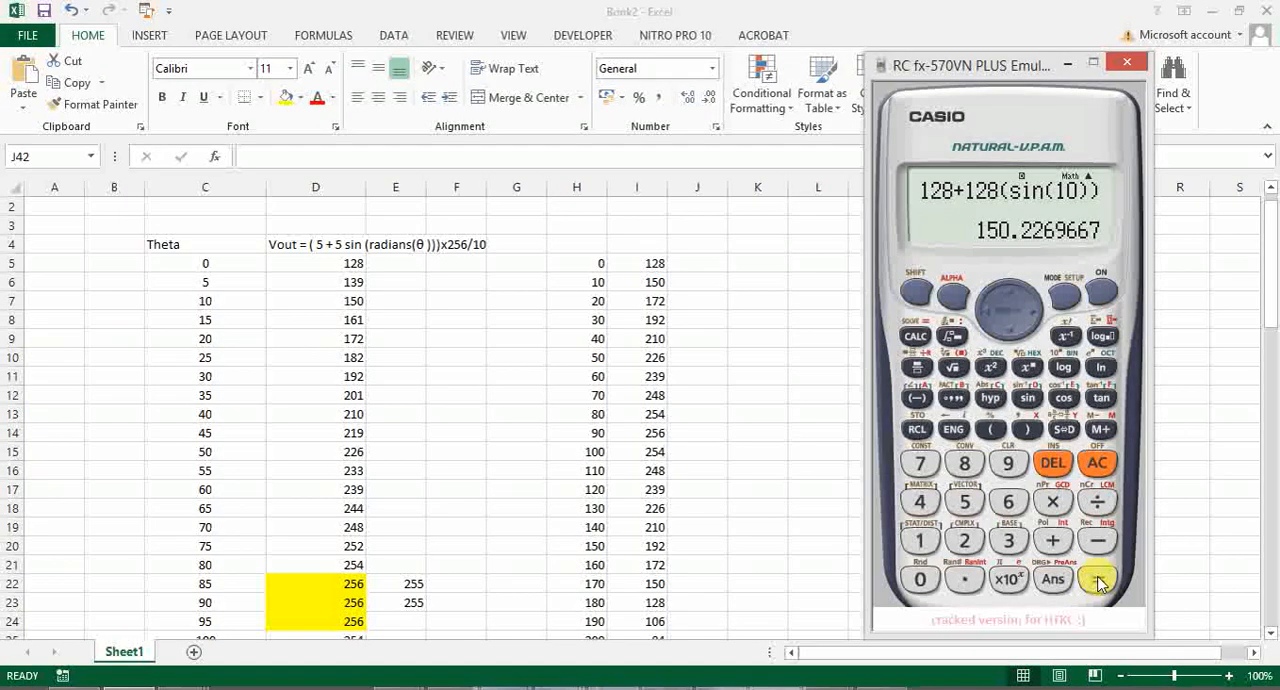
click(986, 312)
click(986, 312)
click(986, 312)
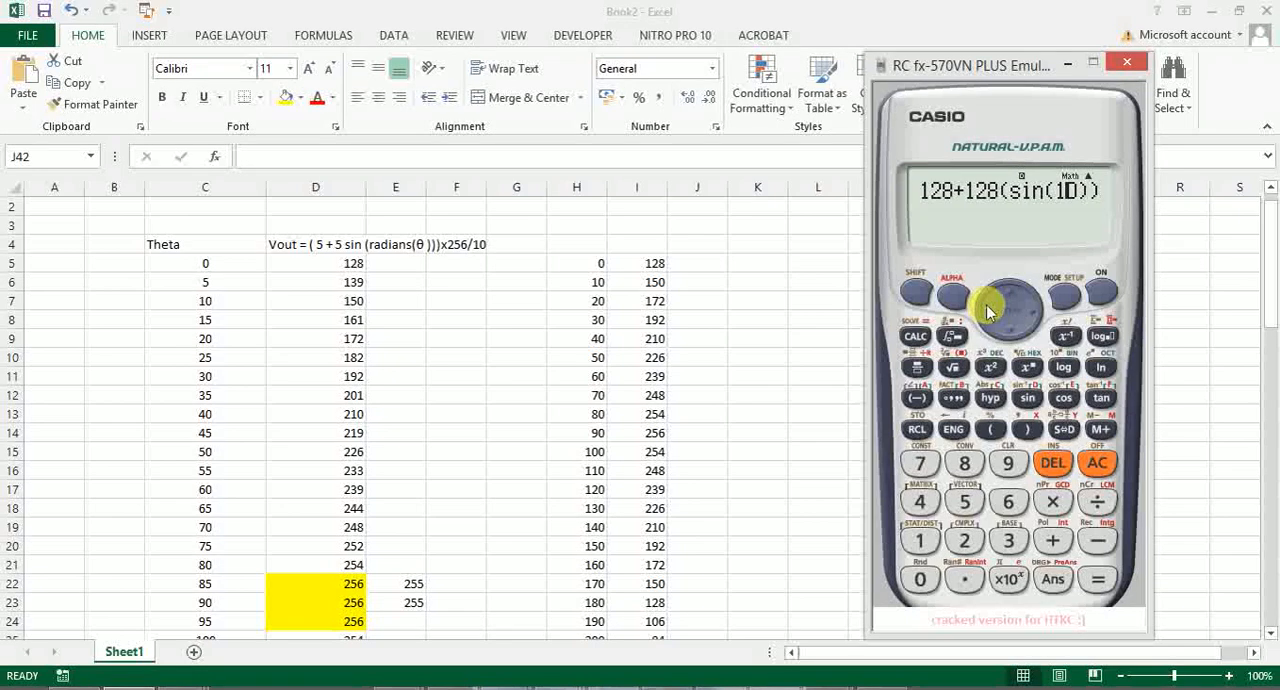
text(2)
click(1098, 585)
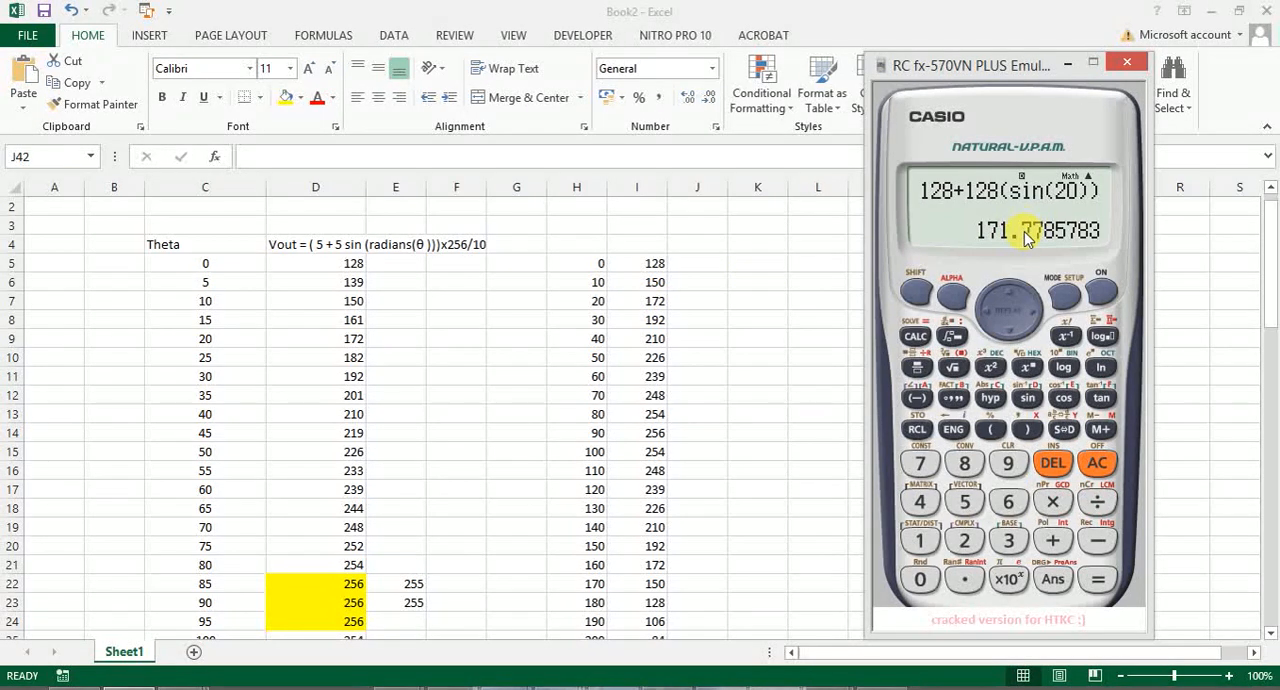
- Recalculate the expression with the angle changed to 30 and to 40 degrees
click(985, 315)
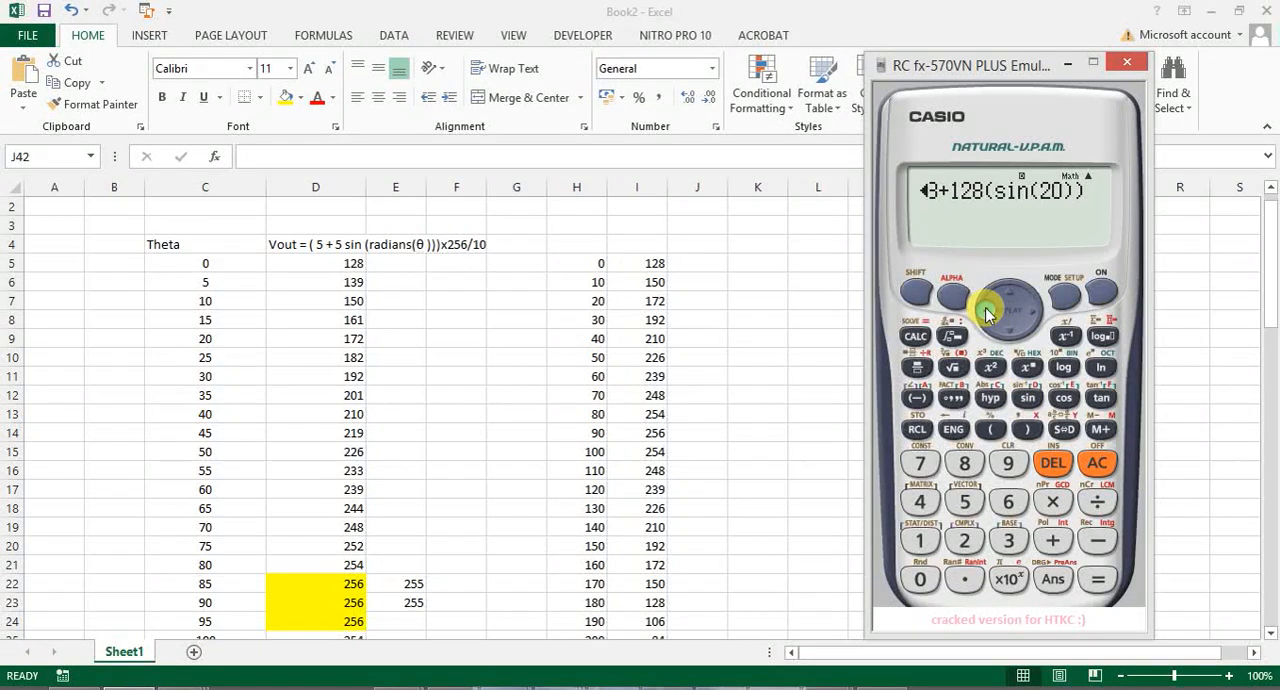
click(985, 315)
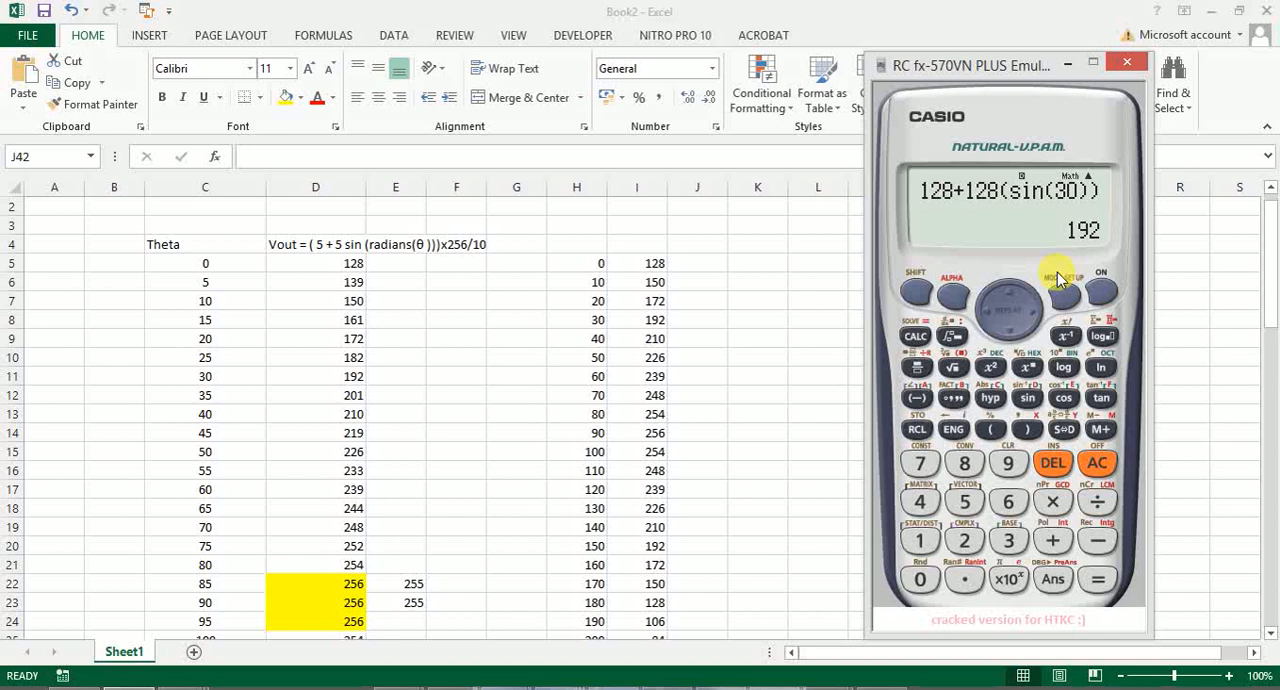
click(985, 310)
click(985, 311)
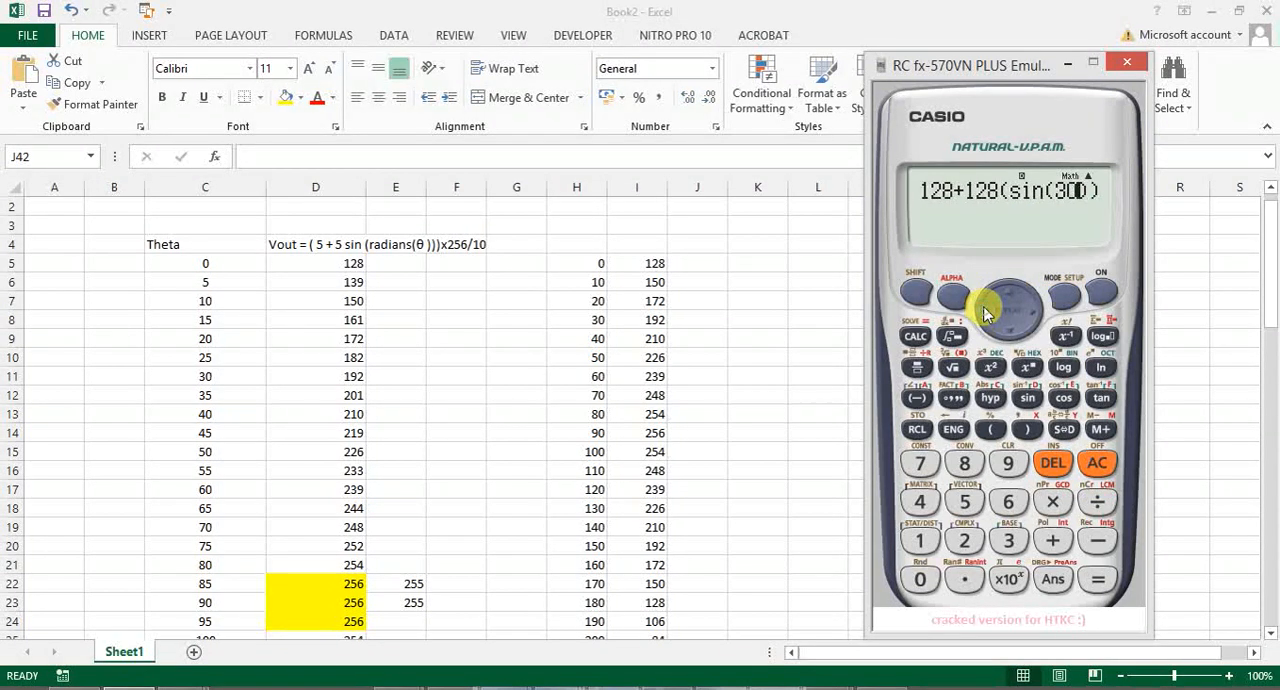
click(985, 311)
key(BackSpace)
text(4)
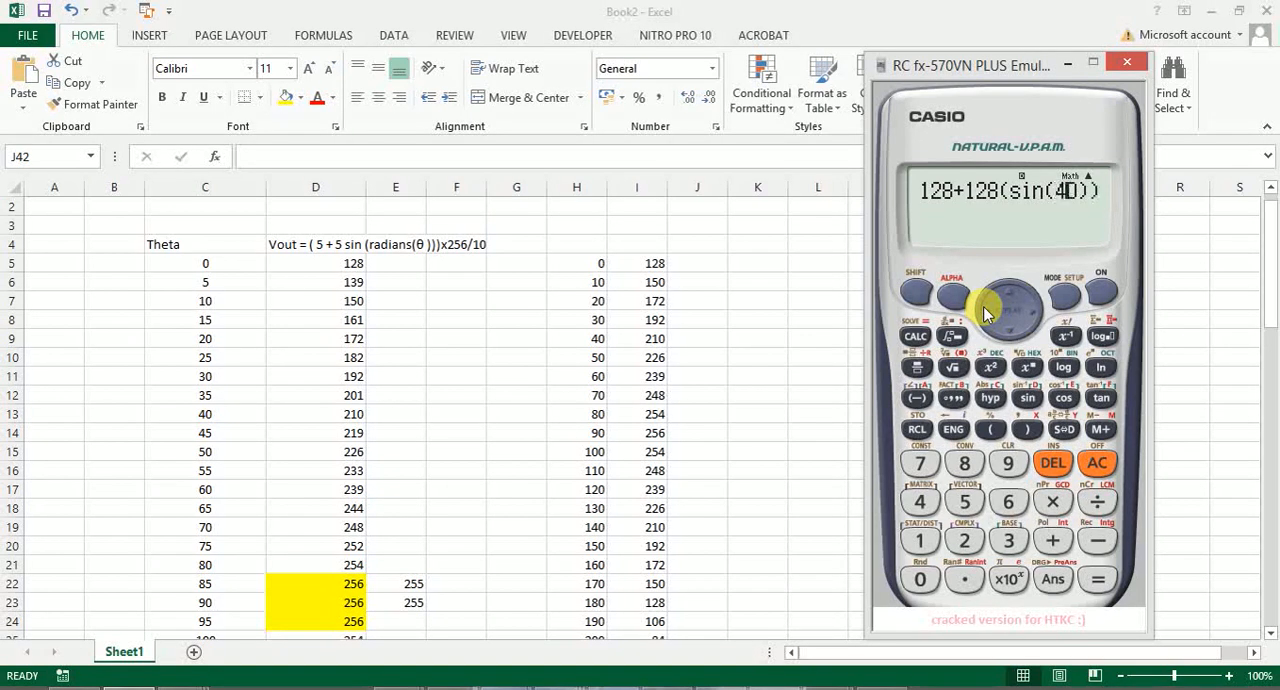
click(1096, 578)
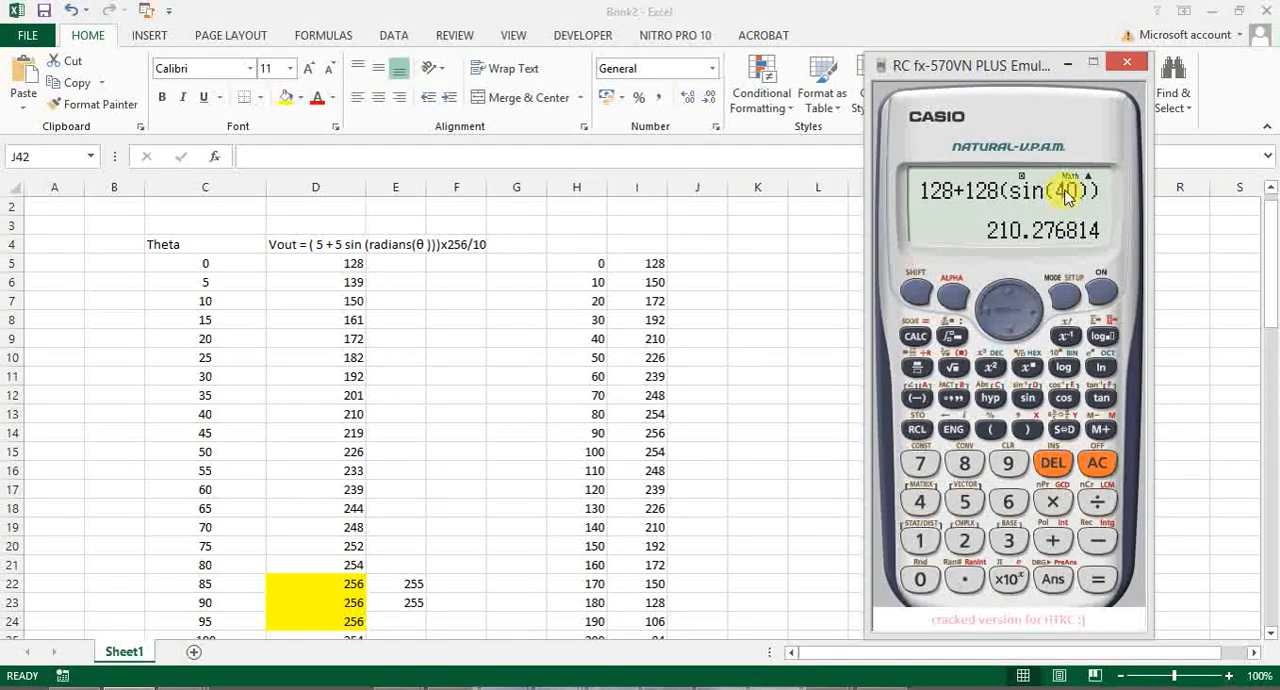
- Change the angle in the calculator expression to 360 degrees and evaluate it
click(985, 318)
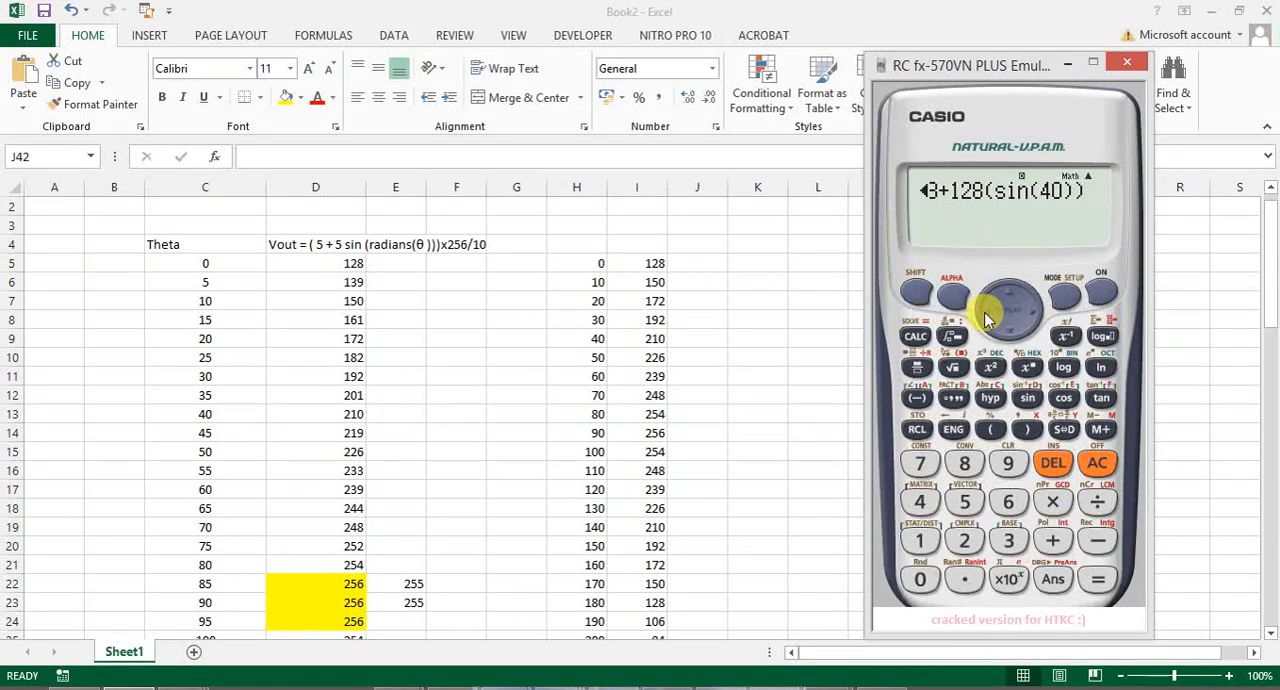
click(986, 314)
click(987, 311)
click(987, 311)
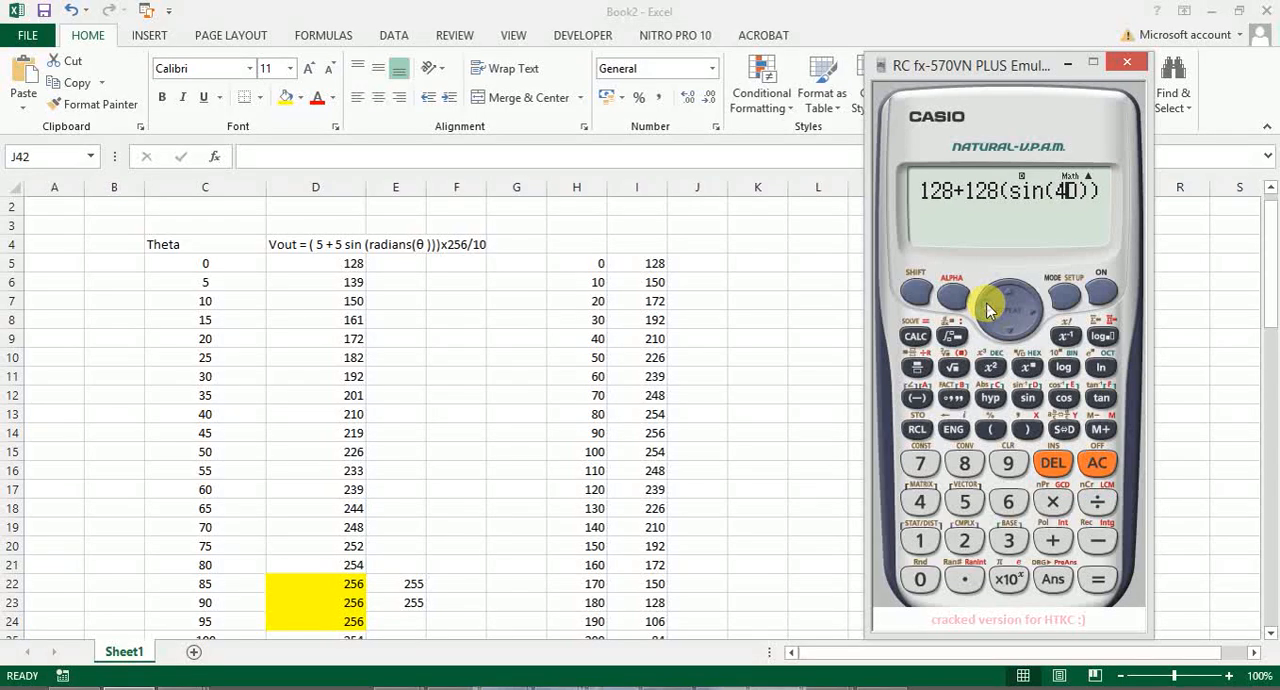
key(BackSpace)
text(36)
click(1098, 580)
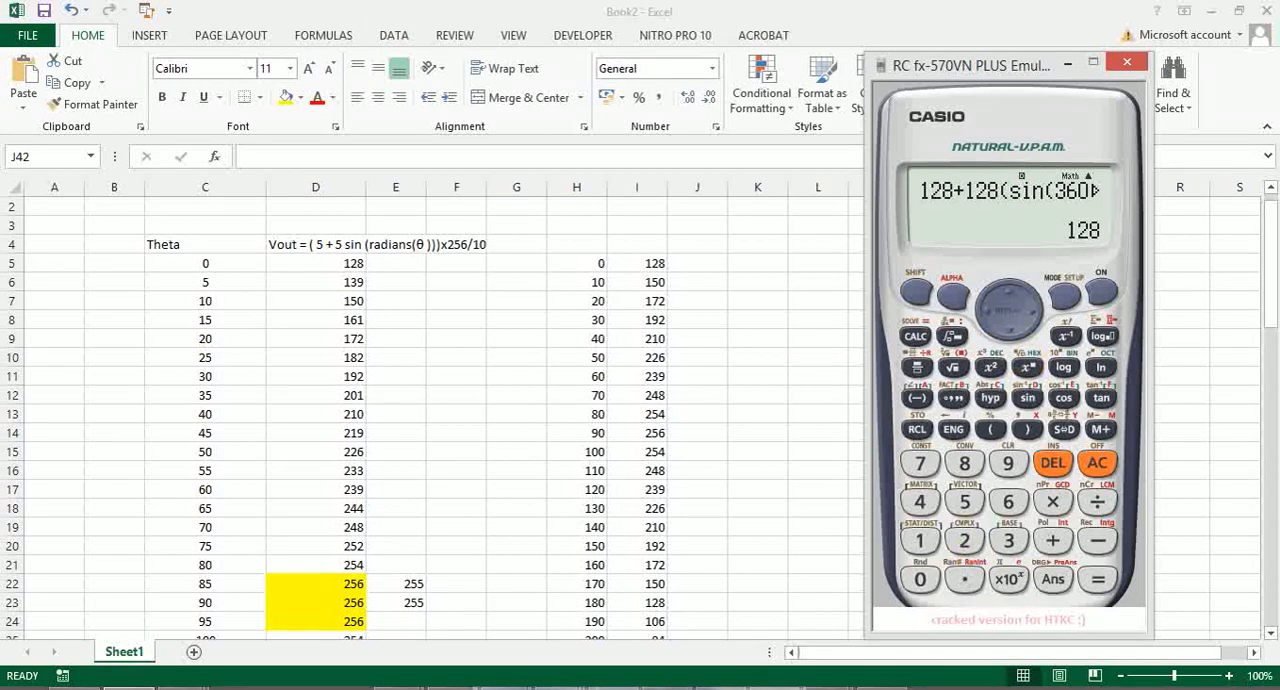
click(881, 688)
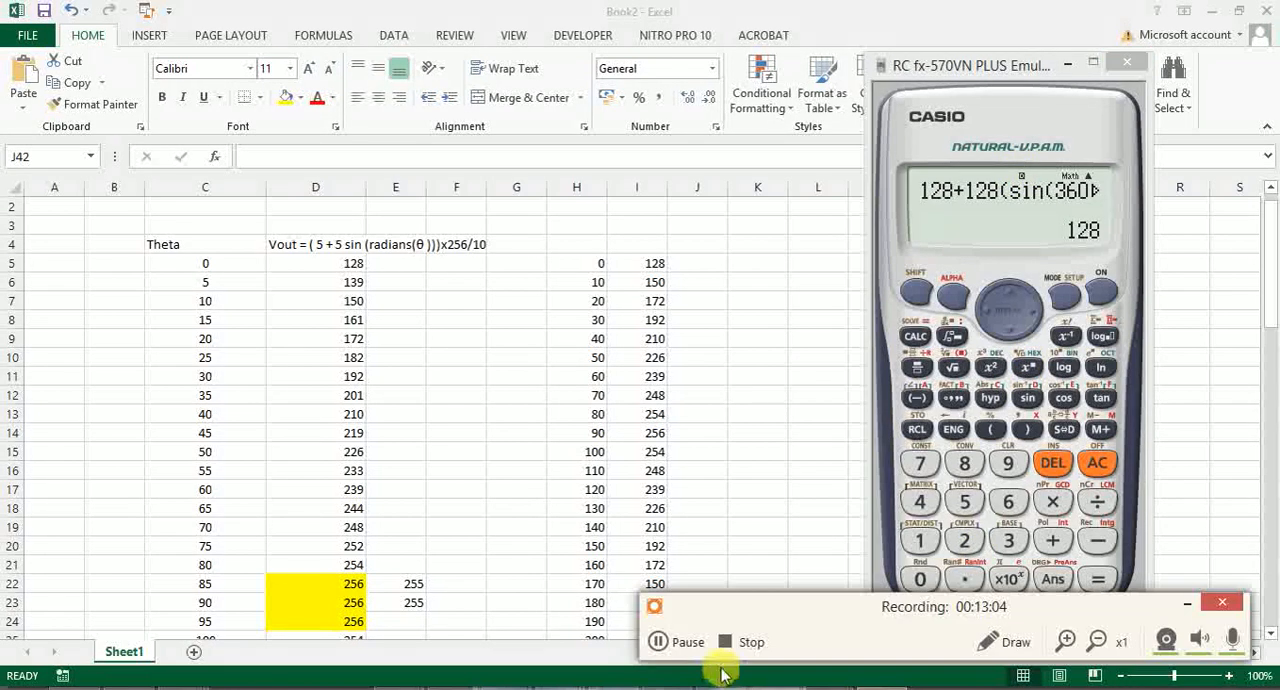